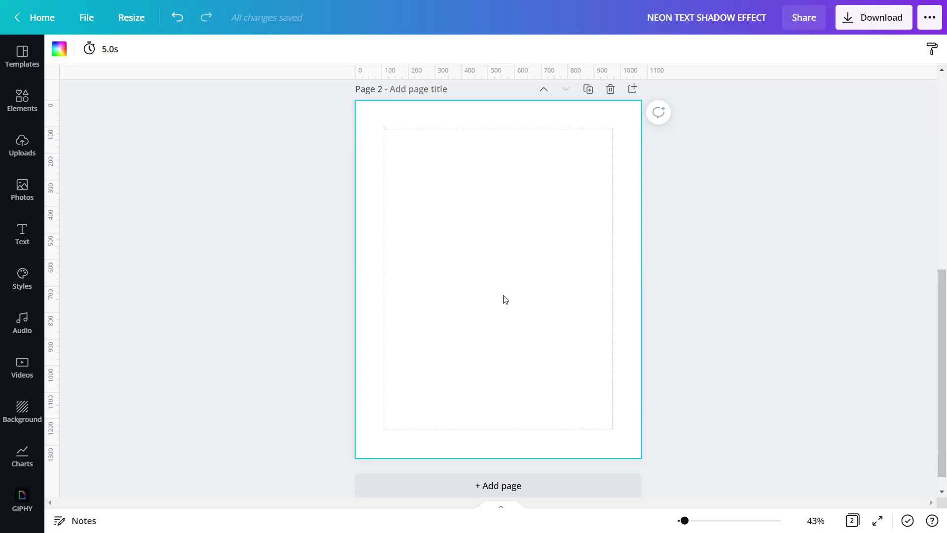
- Add the uploaded portrait of the man in the suit to page 2, shrink it and place it in the page's upper half
click(15, 145)
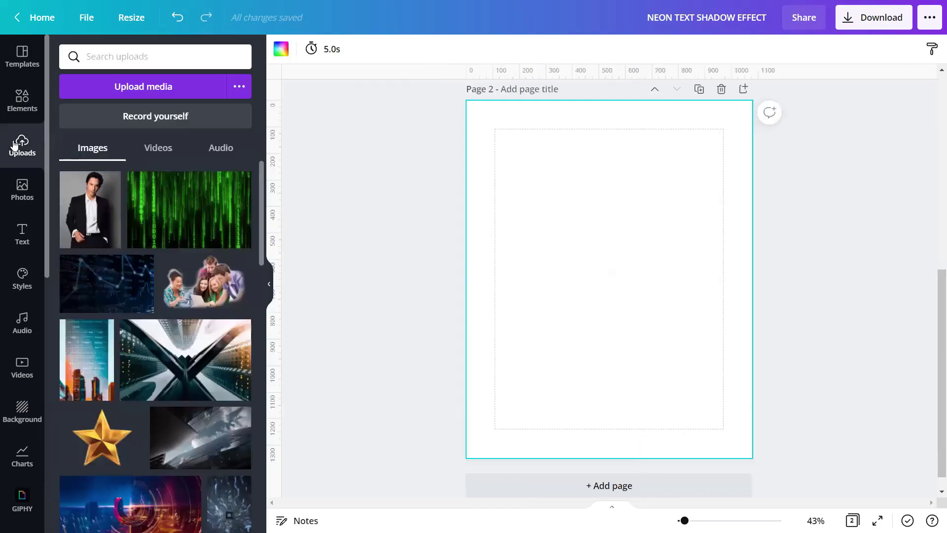
click(89, 195)
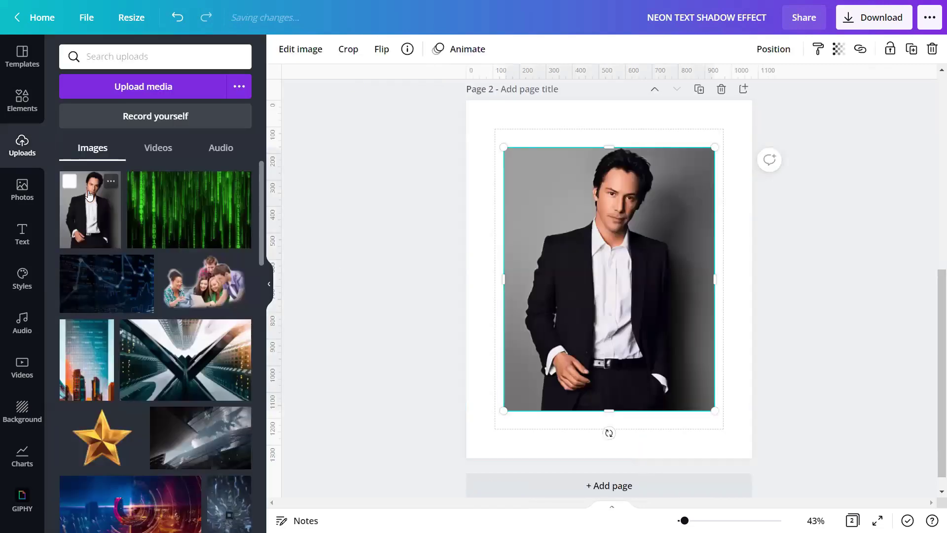
click(269, 283)
drag(603, 409, 523, 292)
drag(468, 247, 510, 233)
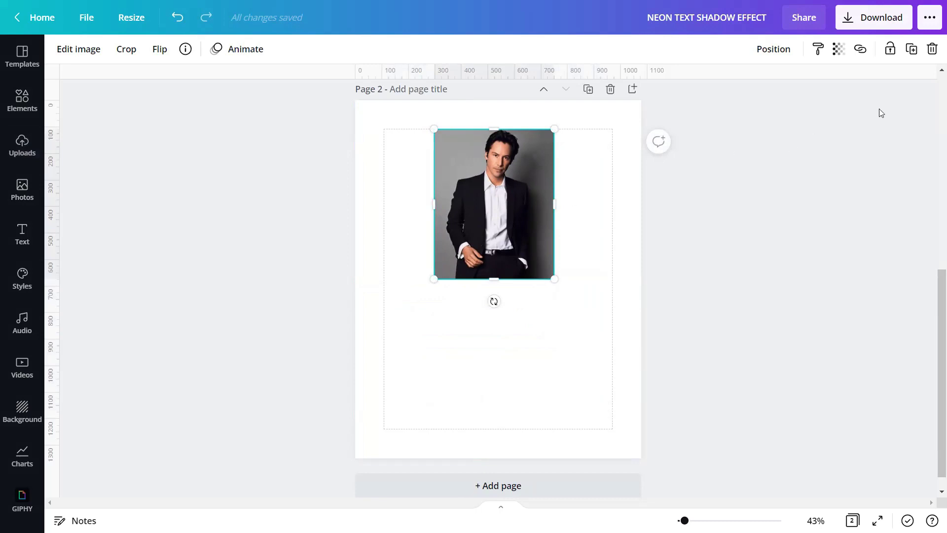
- Duplicate the portrait, place the copy directly below the original, and set the upper portrait as the page background
click(913, 56)
drag(482, 197, 478, 350)
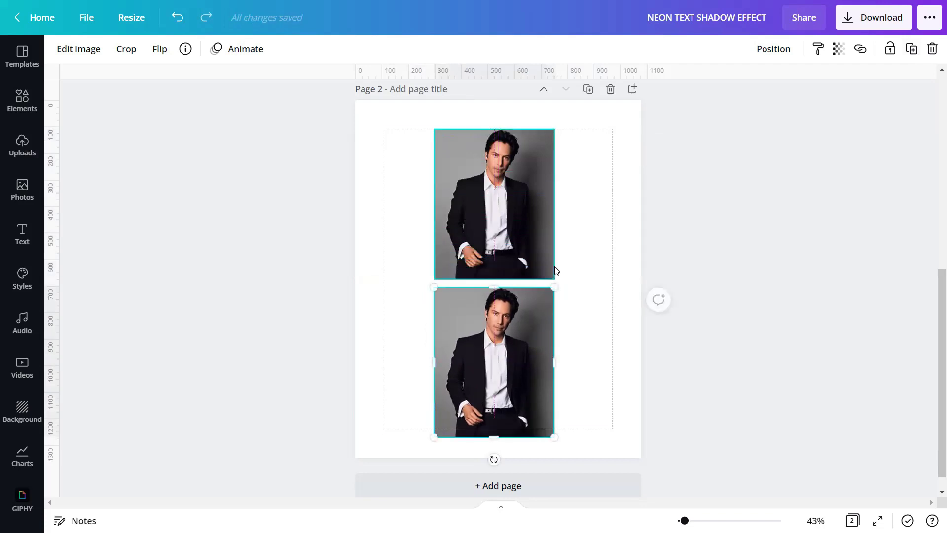
click(593, 242)
click(508, 228)
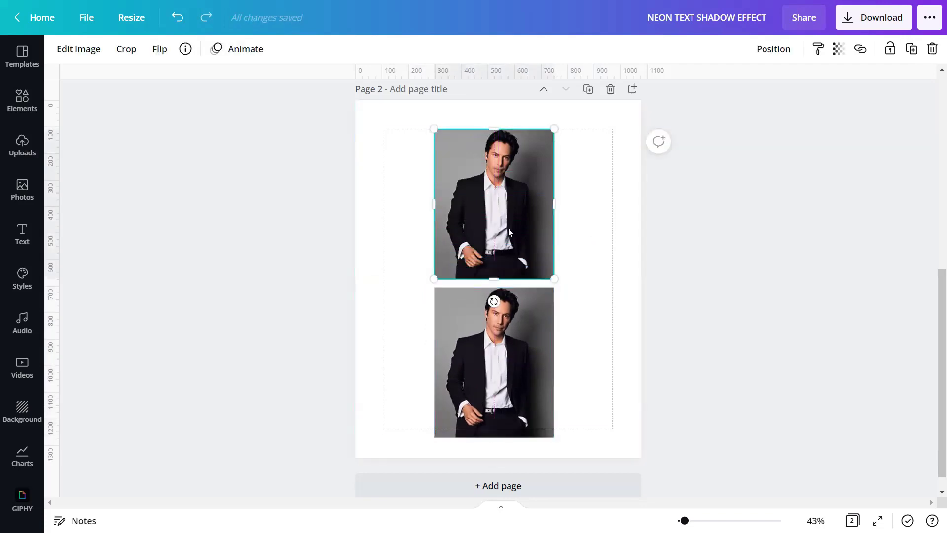
right_click(508, 228)
click(559, 482)
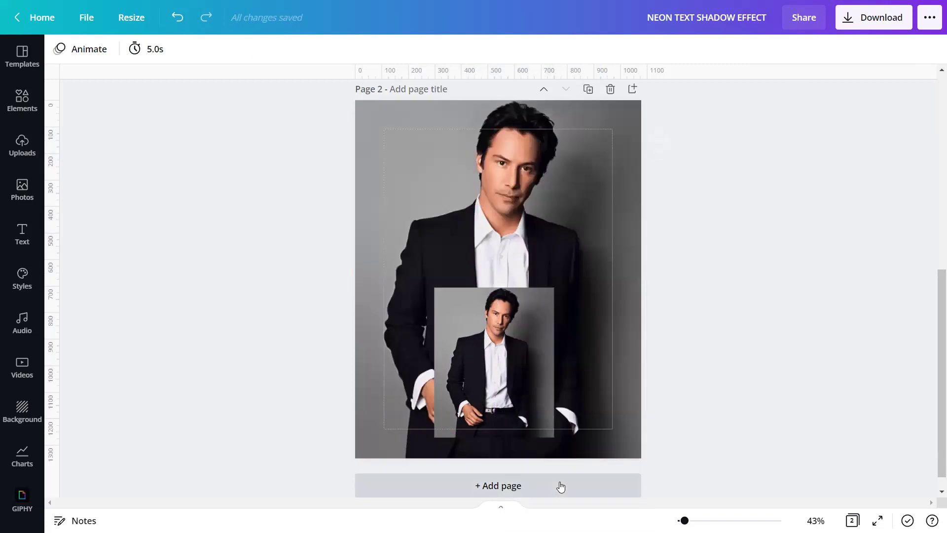
- Remove the background from the smaller portrait copy with Background Remover and apply the result
click(508, 358)
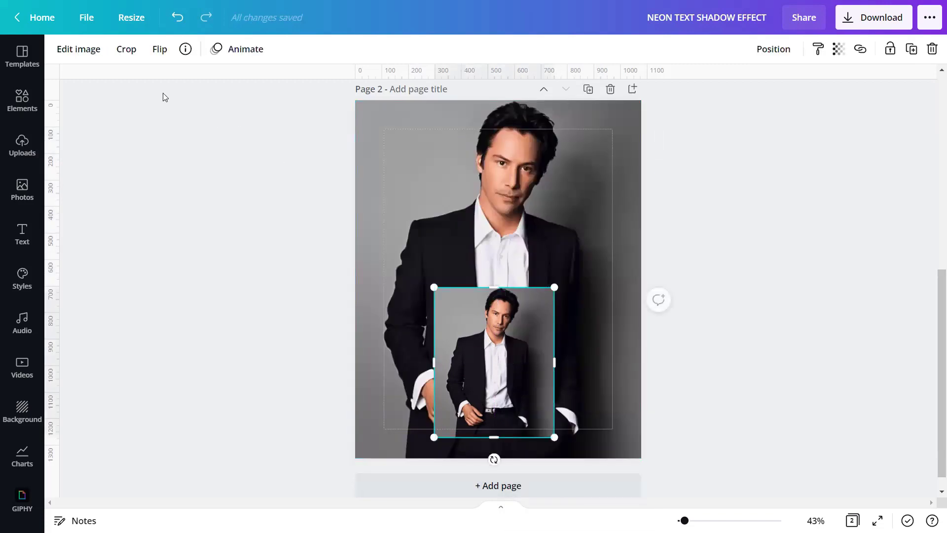
click(79, 51)
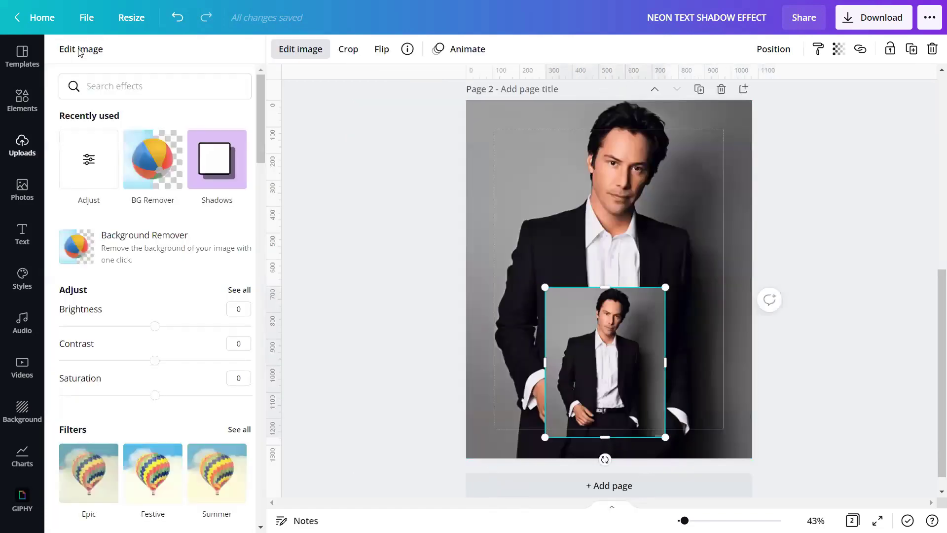
click(122, 253)
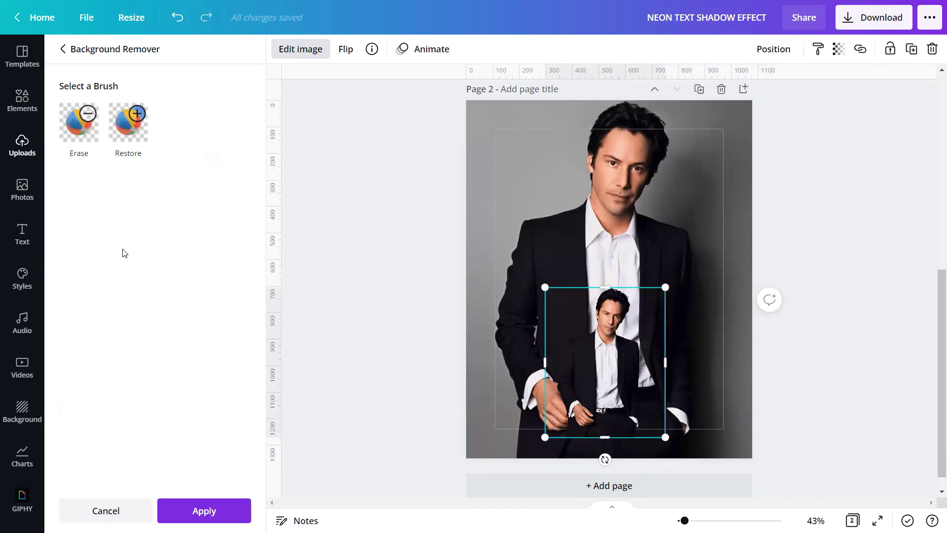
click(189, 513)
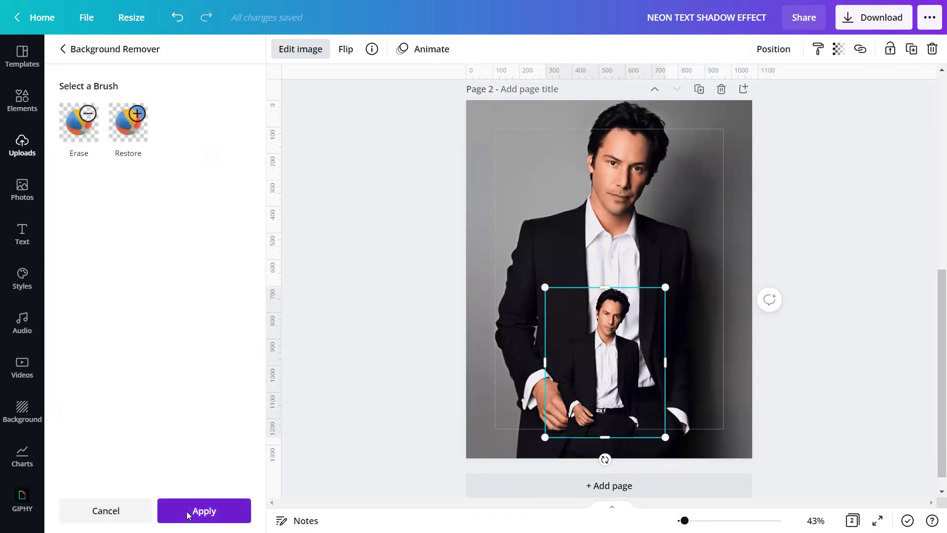
click(319, 302)
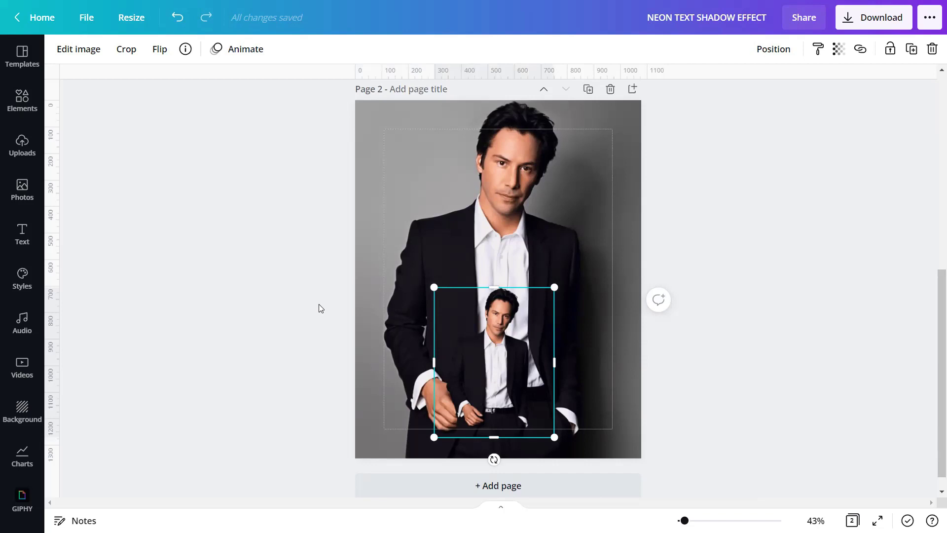
- Align the cutout portrait to the page's top-left corner and enlarge it until it covers the whole page
click(772, 54)
click(602, 138)
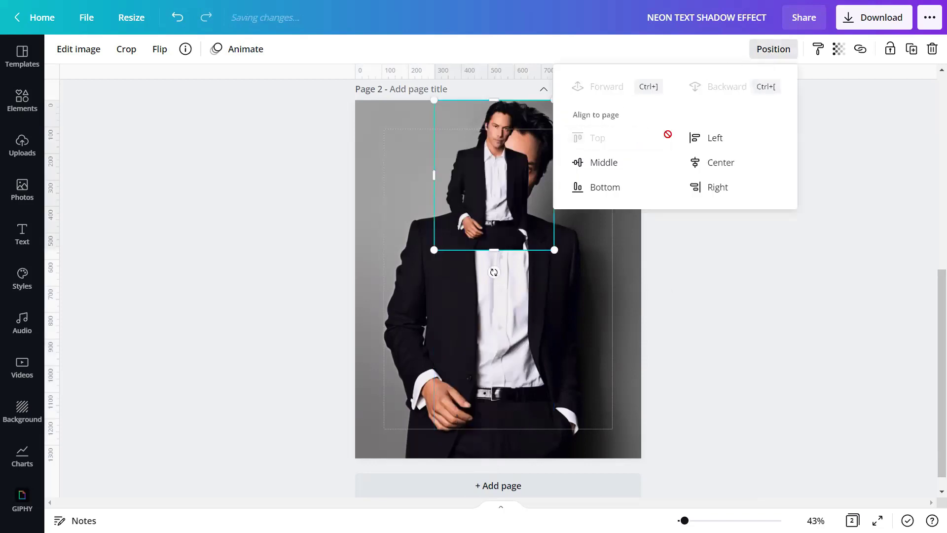
click(708, 141)
drag(474, 250, 625, 480)
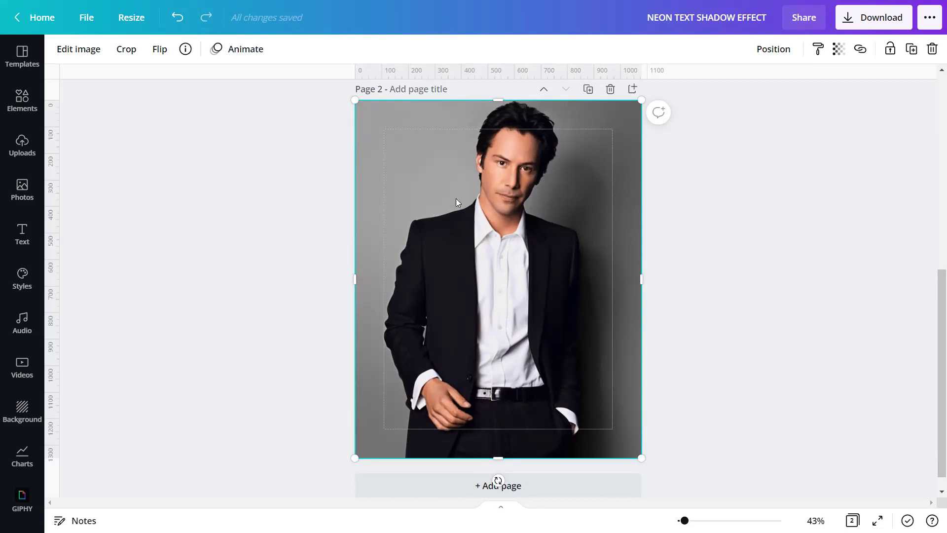
- Adjust the cutout portrait's Blur to -5 and Clarity to 20
click(70, 52)
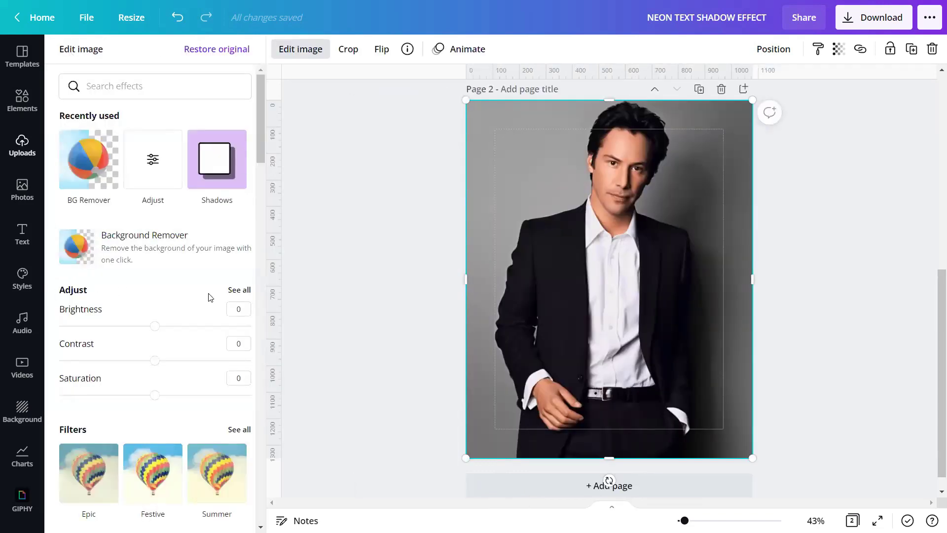
click(243, 290)
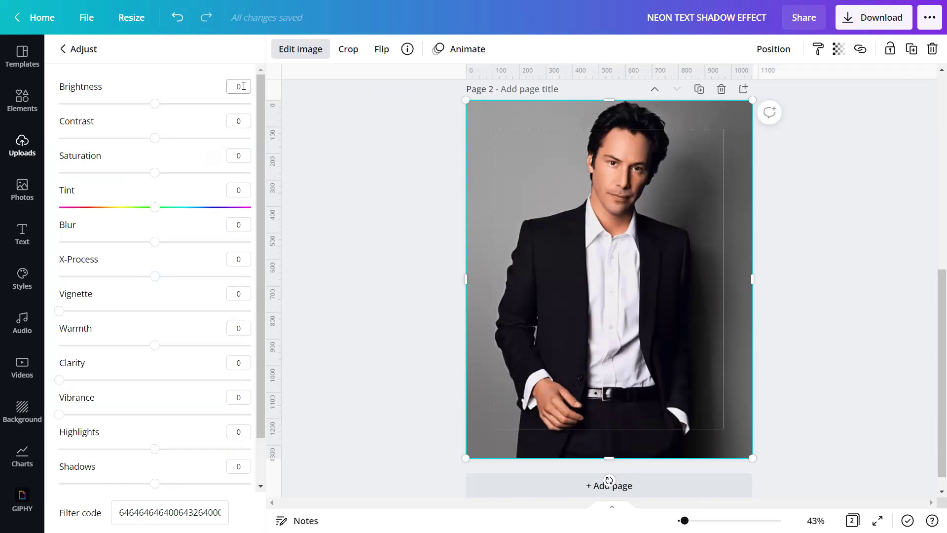
click(247, 223)
text(-5)
click(240, 364)
text(20)
click(316, 331)
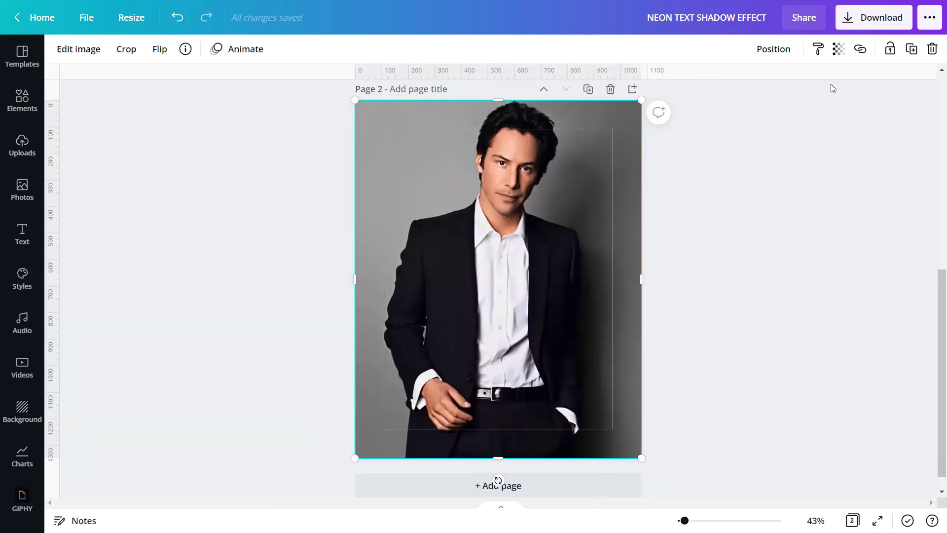
- Fully lock the cutout portrait on page 2 and deselect it
click(890, 49)
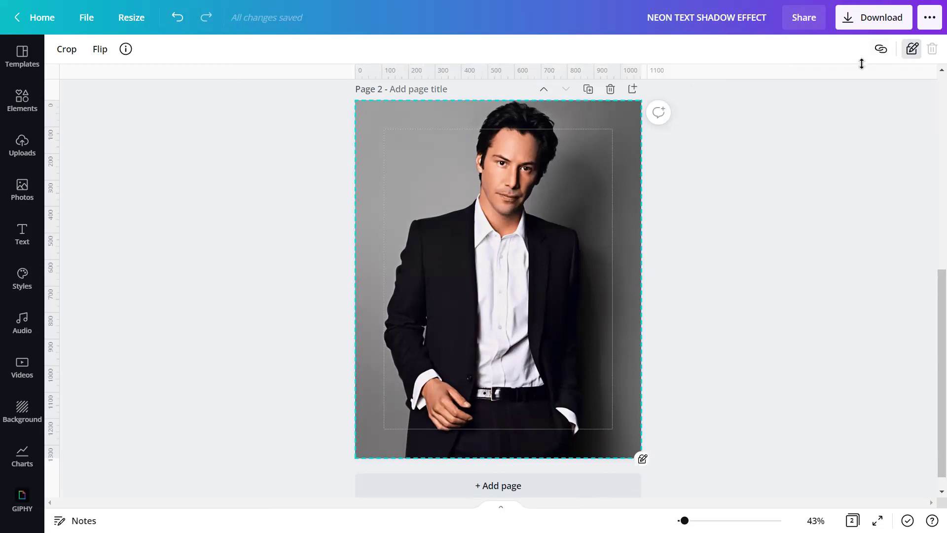
click(912, 49)
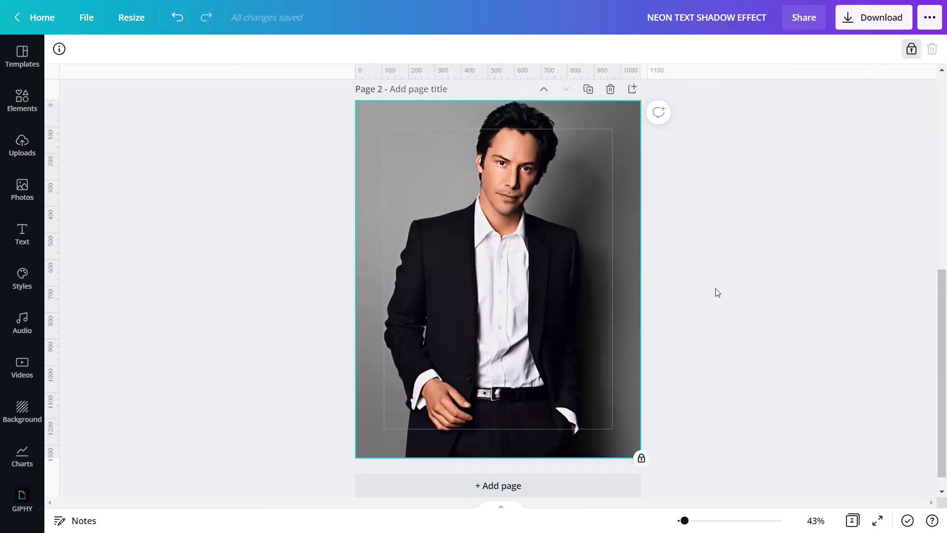
click(706, 314)
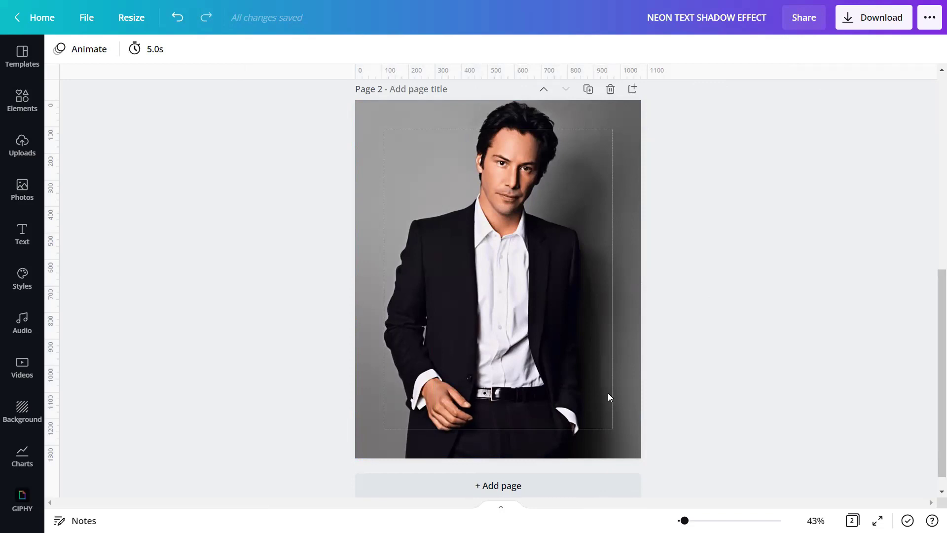
- Add a third page and set its background to black from the default colors
click(487, 489)
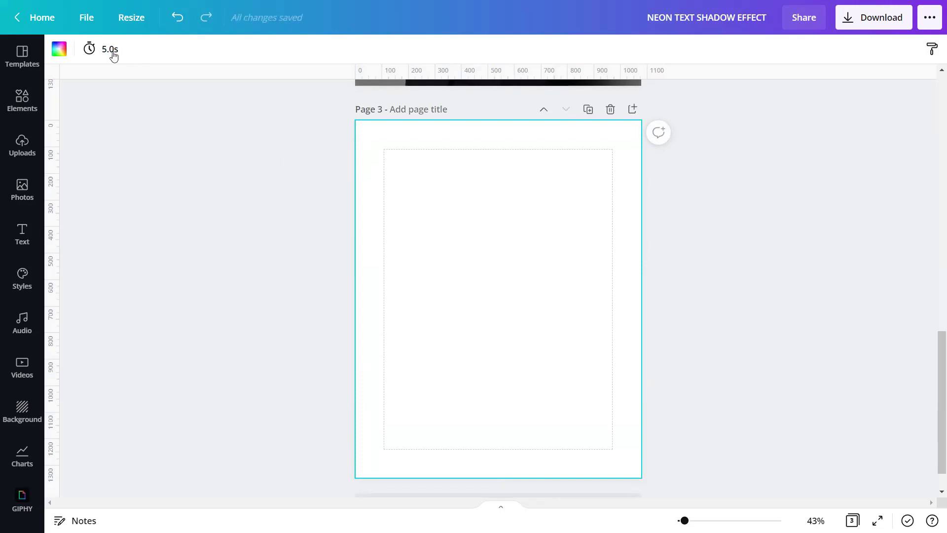
click(60, 50)
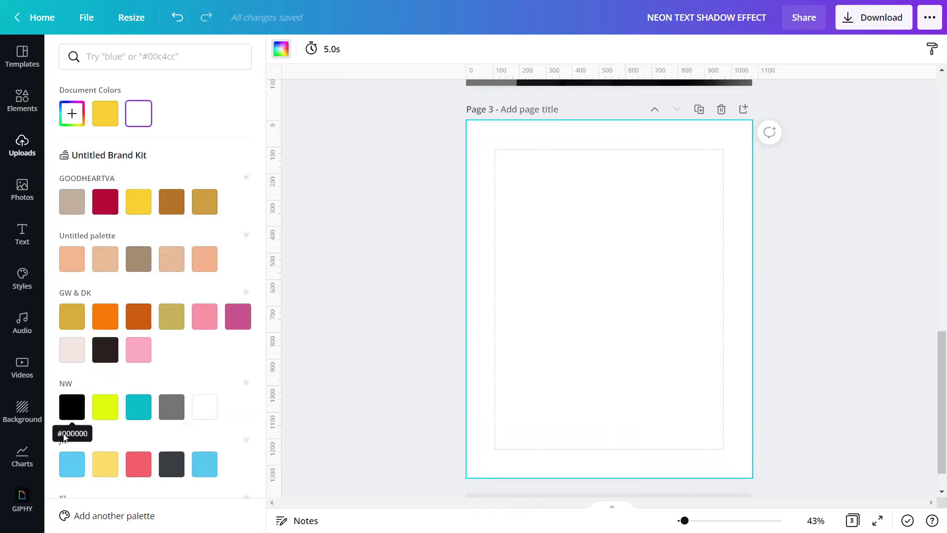
scroll(74, 444, down, 15)
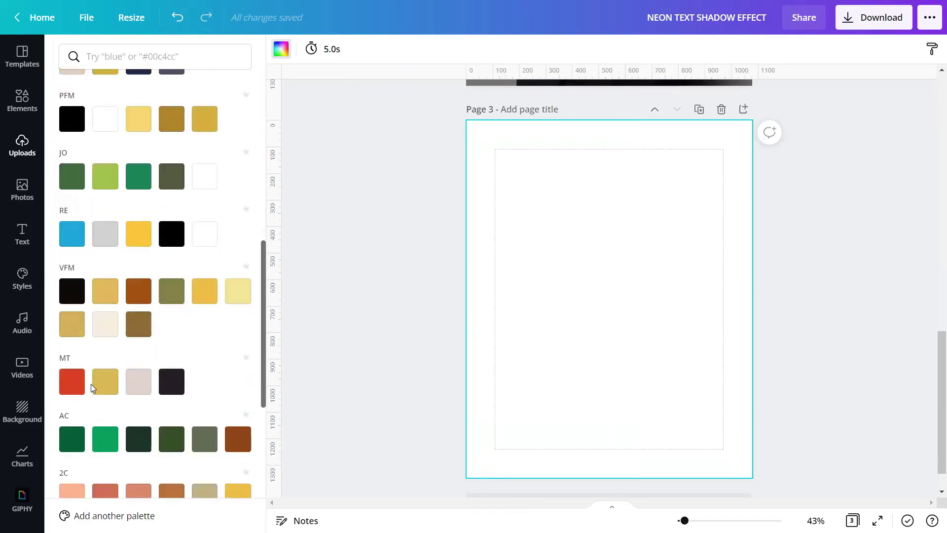
scroll(90, 382, down, 1)
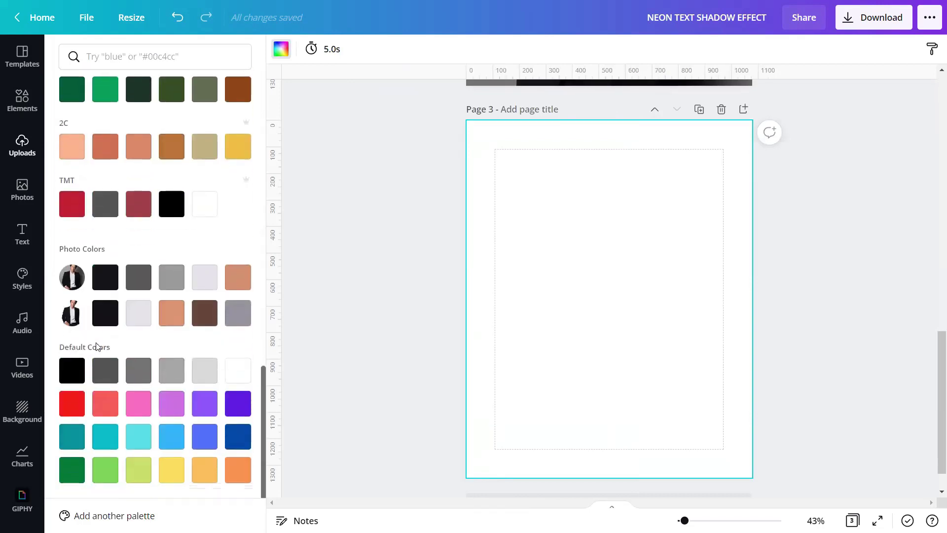
click(72, 370)
click(348, 301)
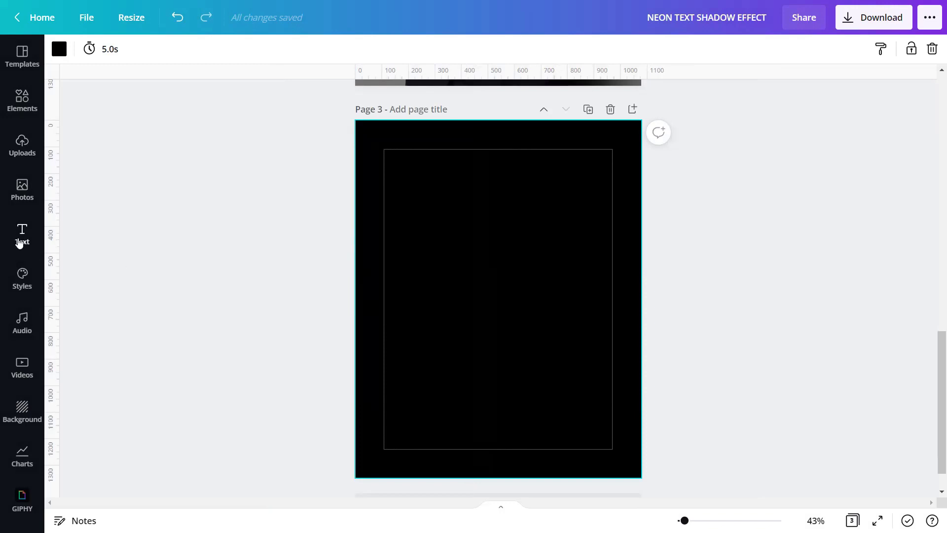
- Add a heading to the black page and replace its text with "KEANU REEVES"
click(19, 239)
click(89, 125)
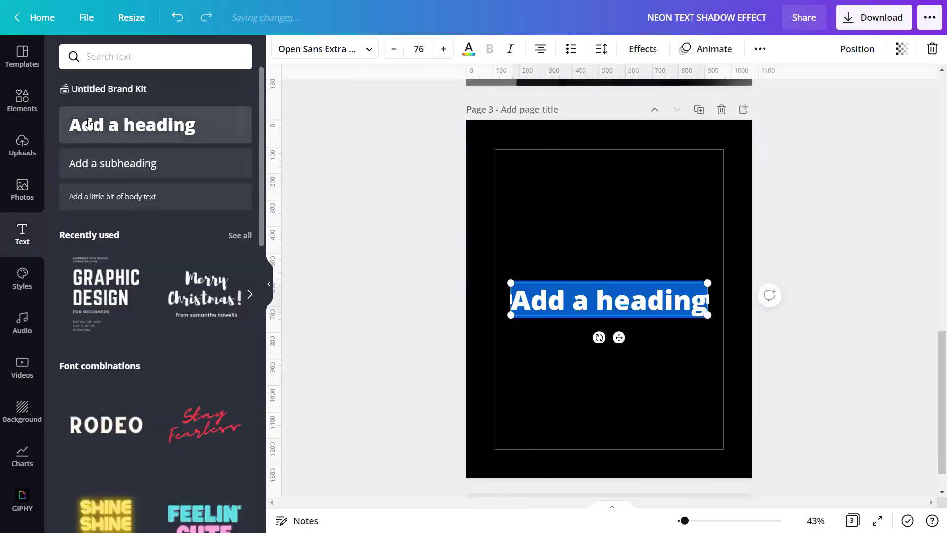
click(270, 284)
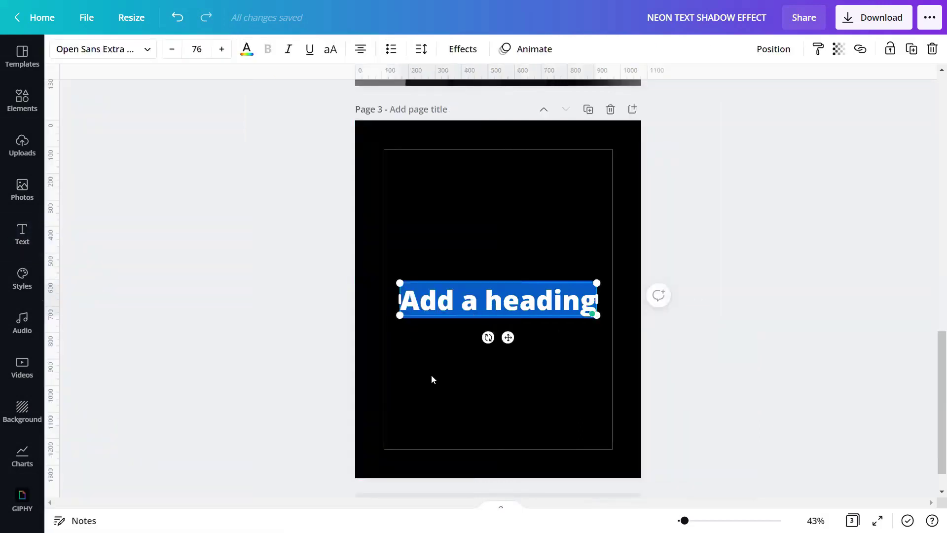
click(439, 361)
click(456, 306)
click(456, 307)
text(K)
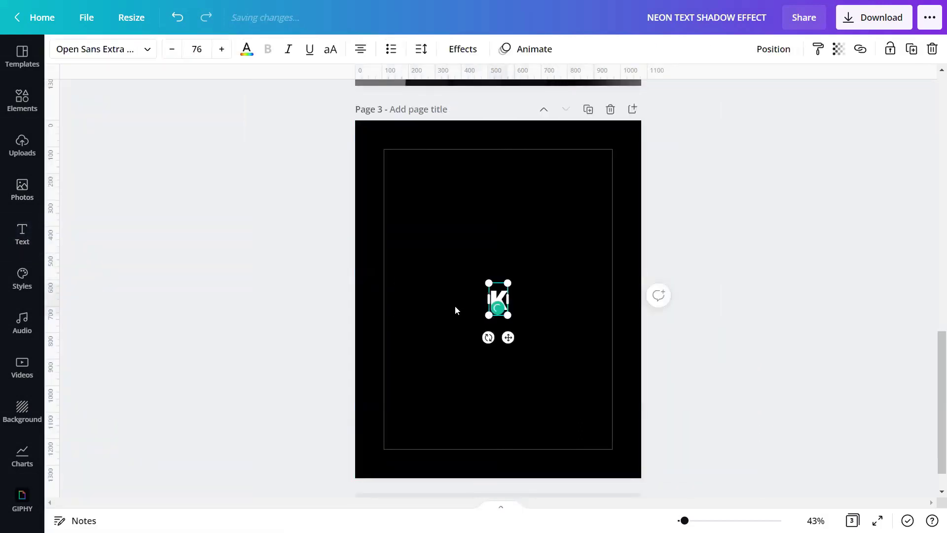
text(EANU)
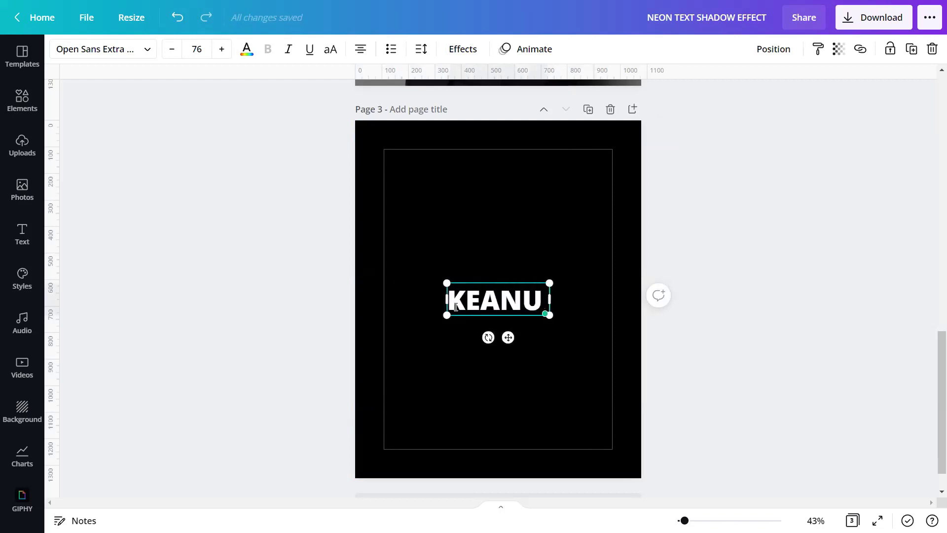
text( REEVES)
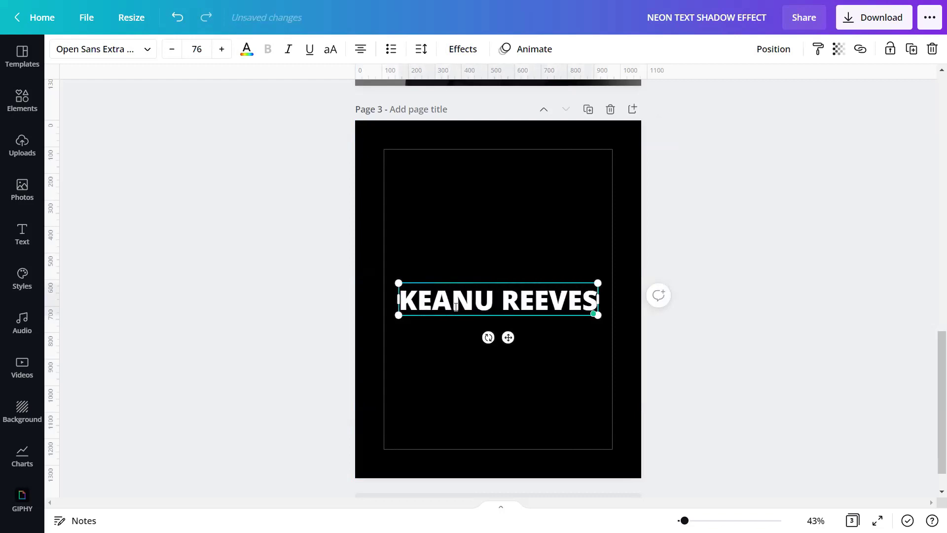
key(Return)
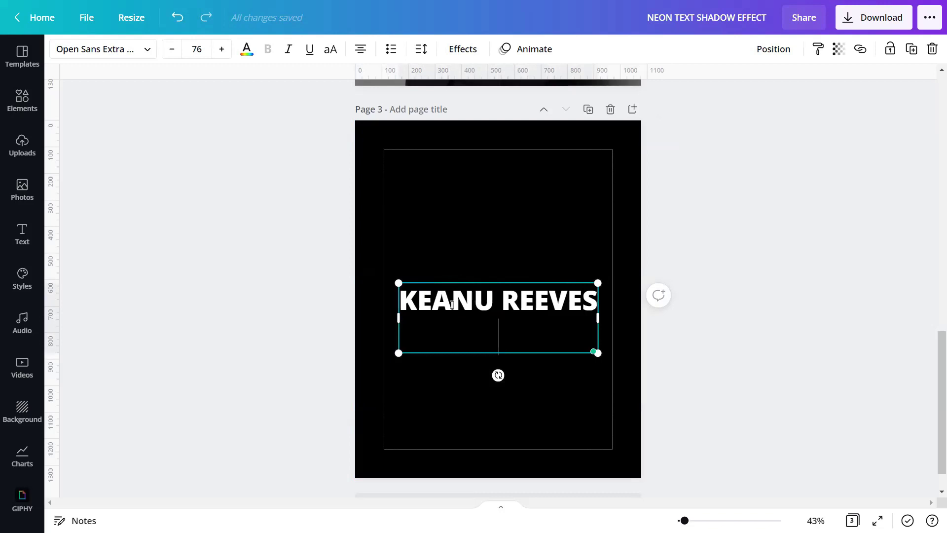
click(460, 369)
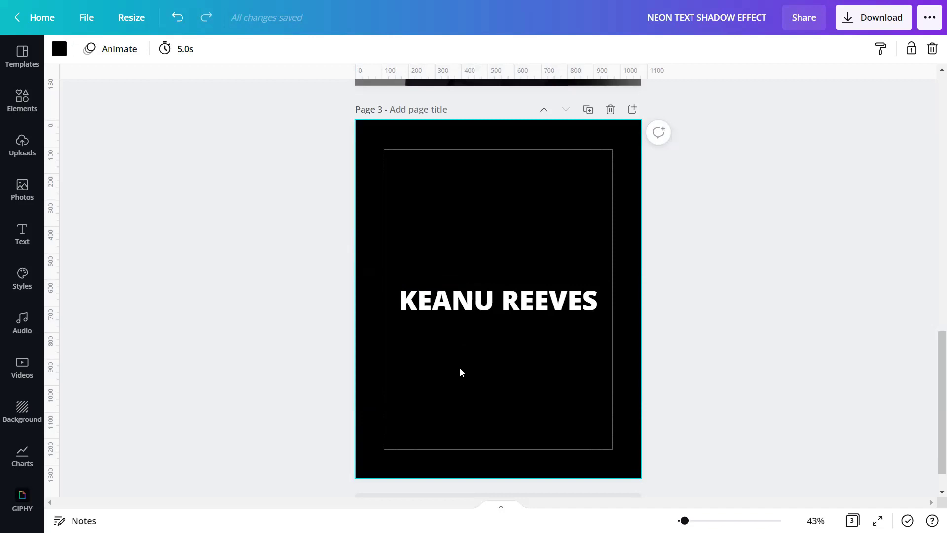
- Change the font of the "KEANU REEVES" heading to Montserrat Semi-Bold
click(500, 308)
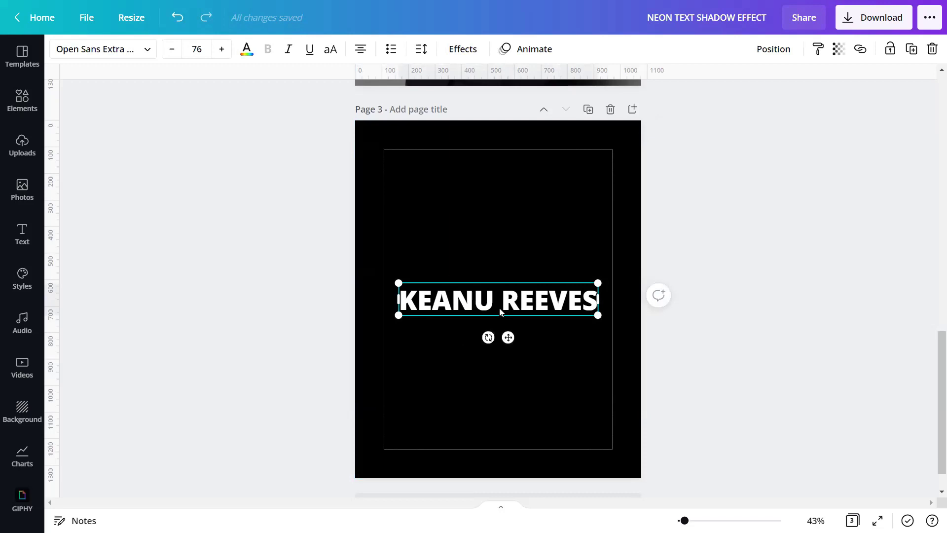
click(148, 49)
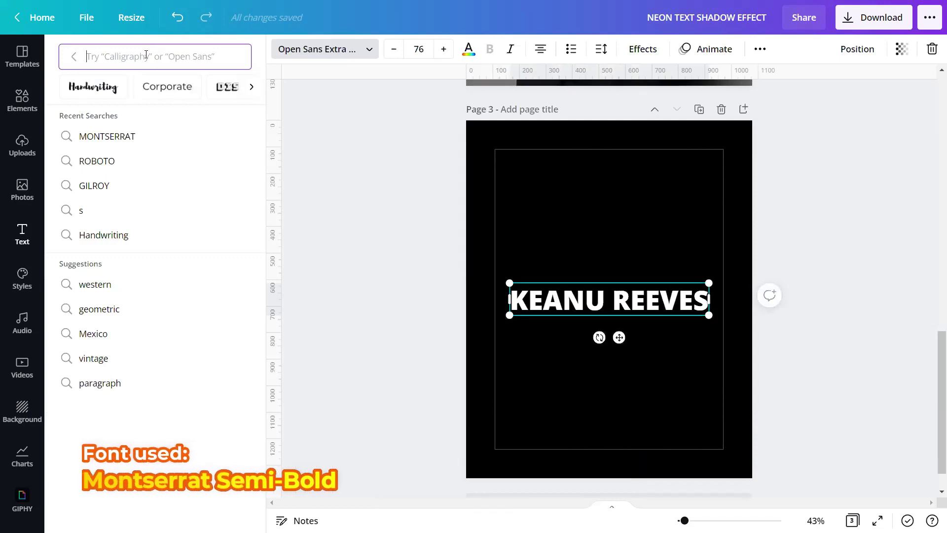
text(MO)
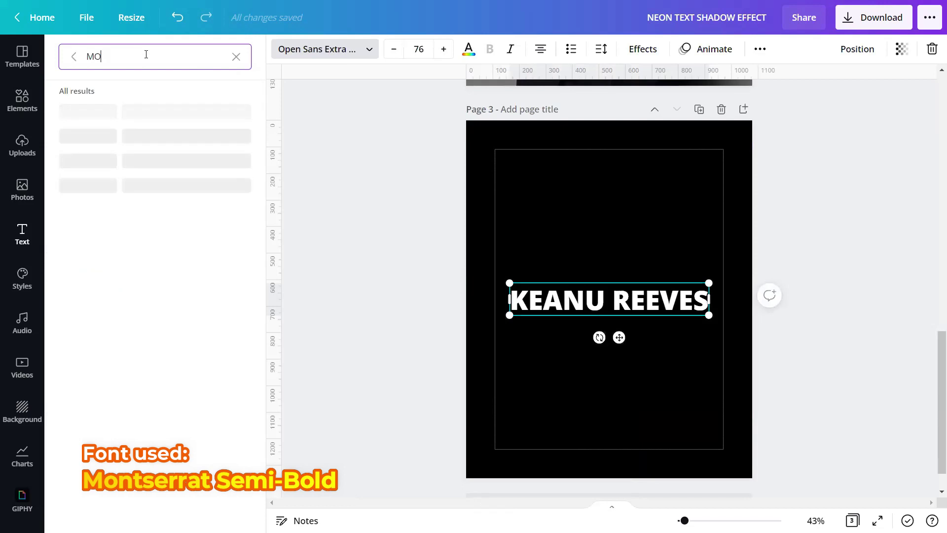
text(NTSE)
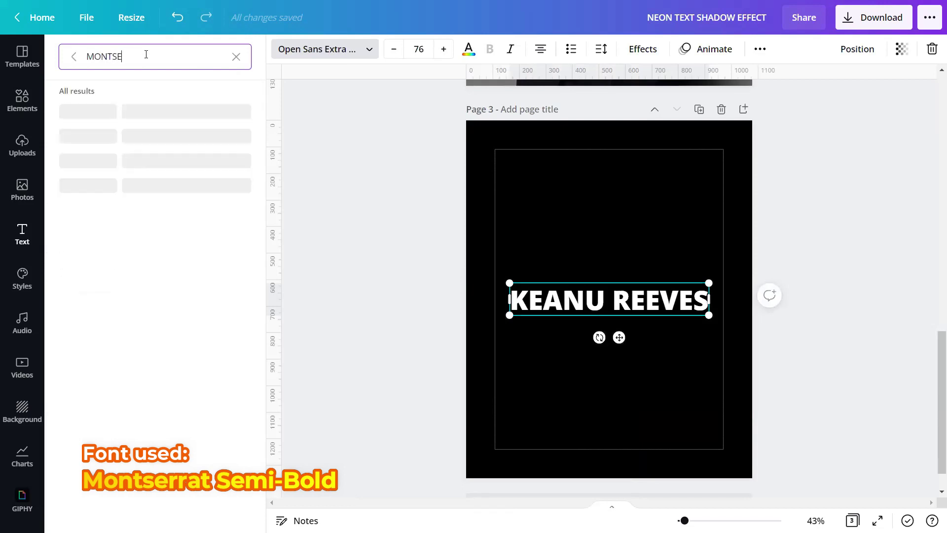
text(RRAT)
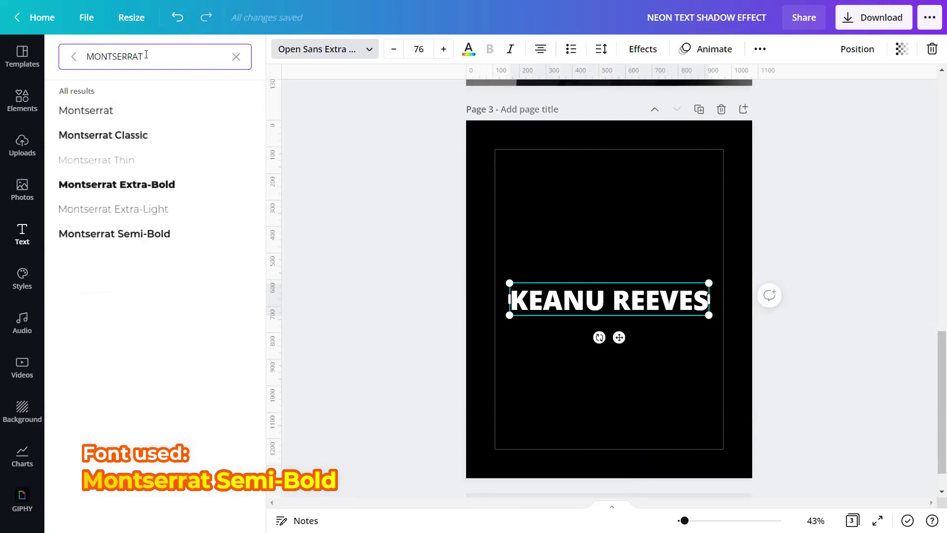
click(151, 236)
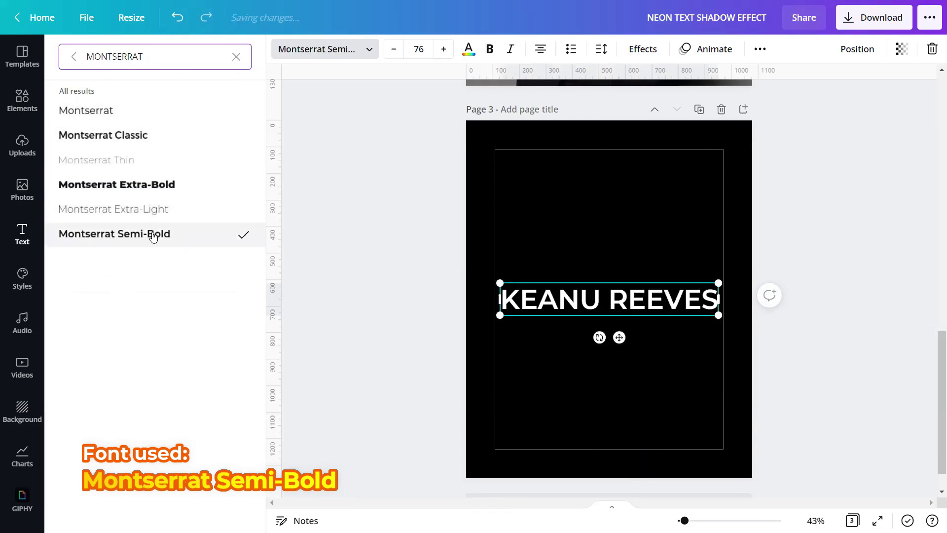
click(336, 230)
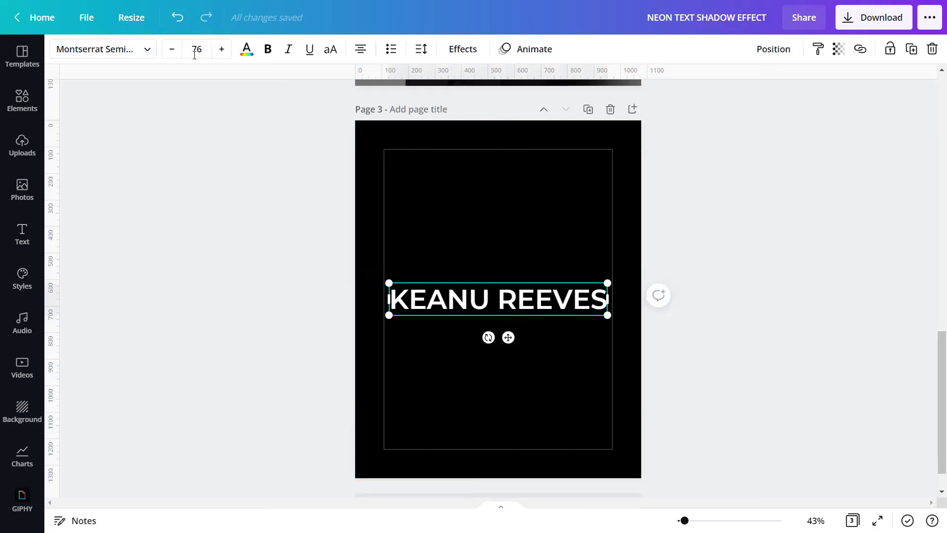
- Set the heading's font size to 75 and make it bold and italic
click(172, 51)
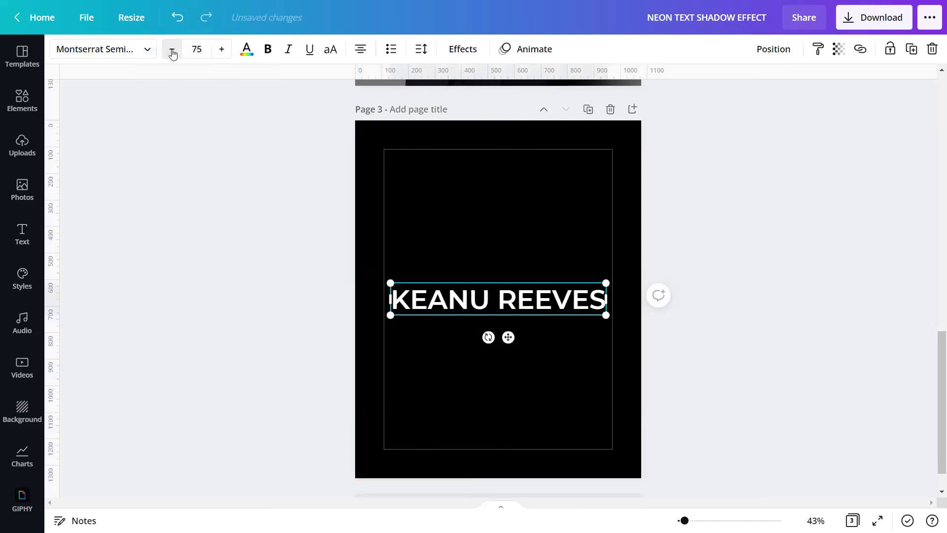
click(245, 53)
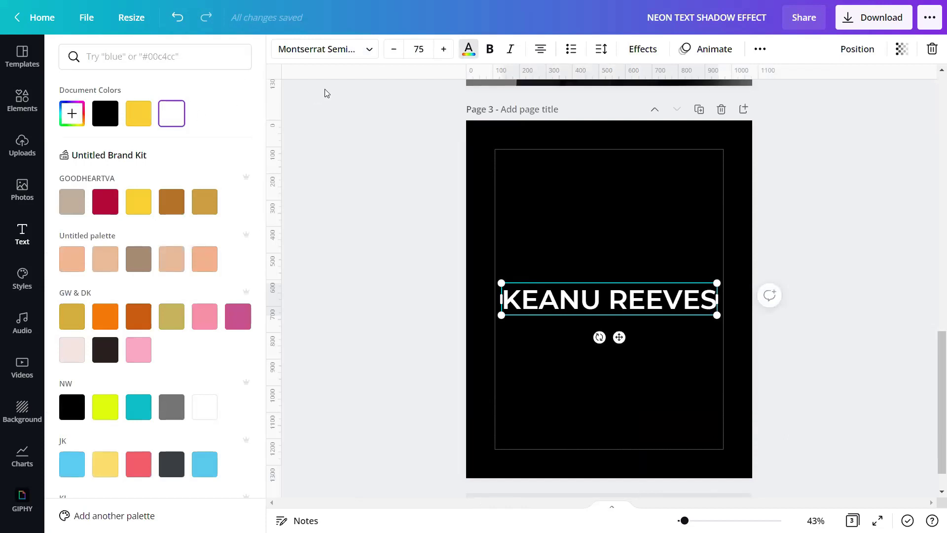
key(Escape)
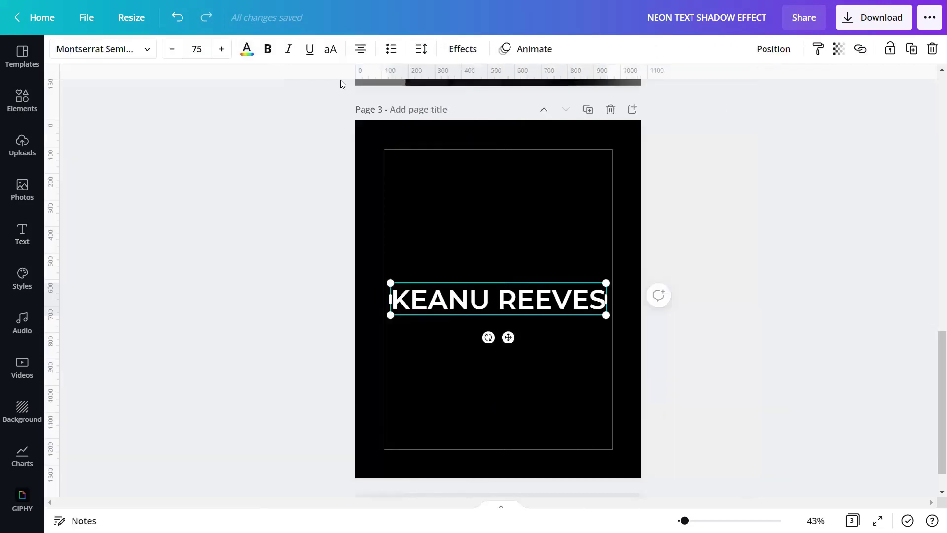
click(269, 50)
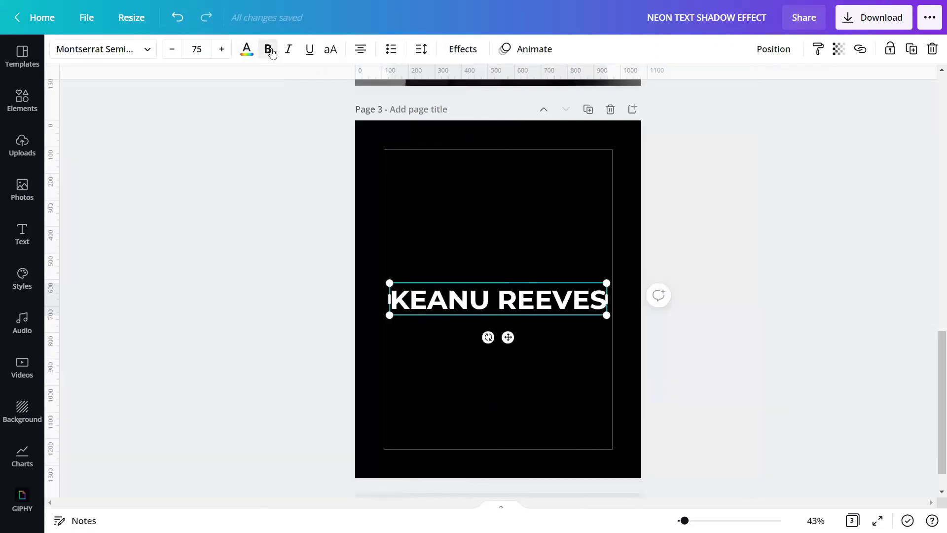
click(289, 52)
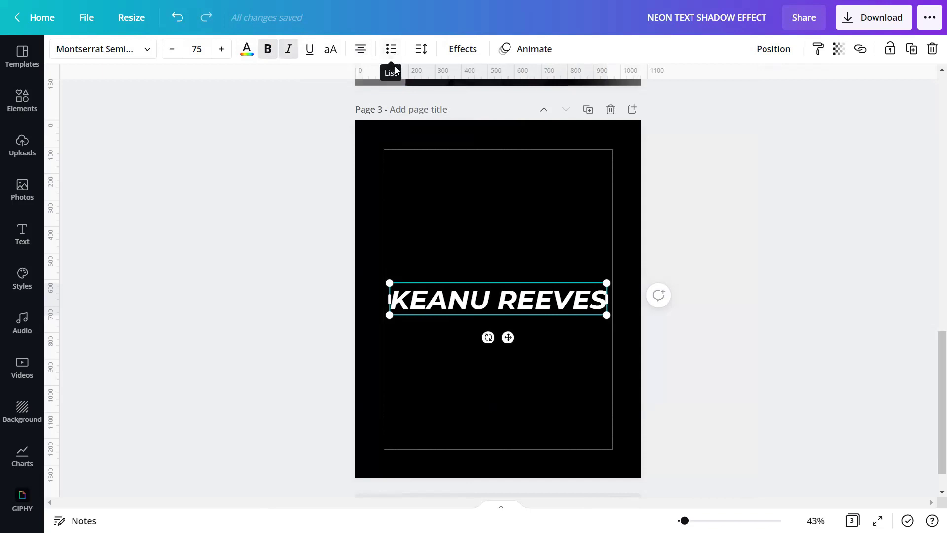
- Set the heading's line spacing to 1 and anchor its text box at the middle
click(421, 51)
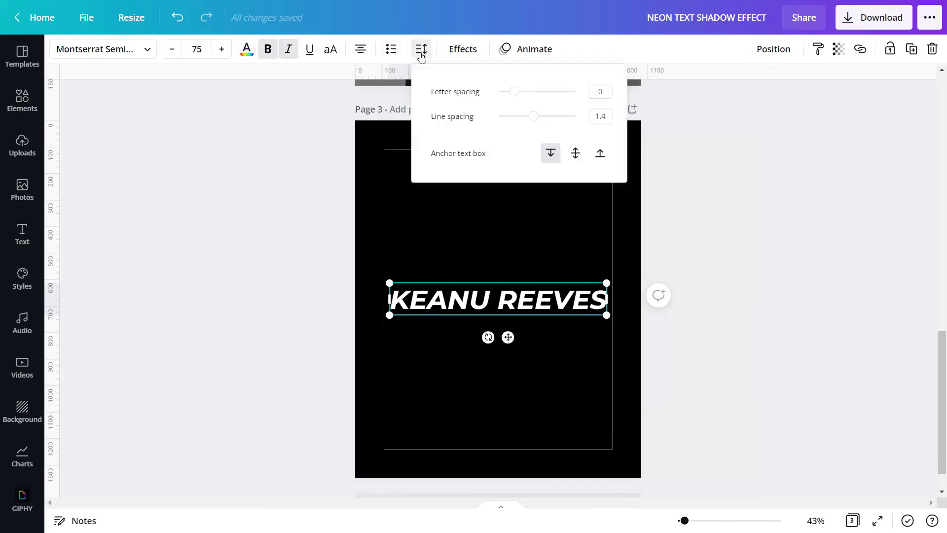
click(607, 119)
key(BackSpace)
text(1)
click(575, 154)
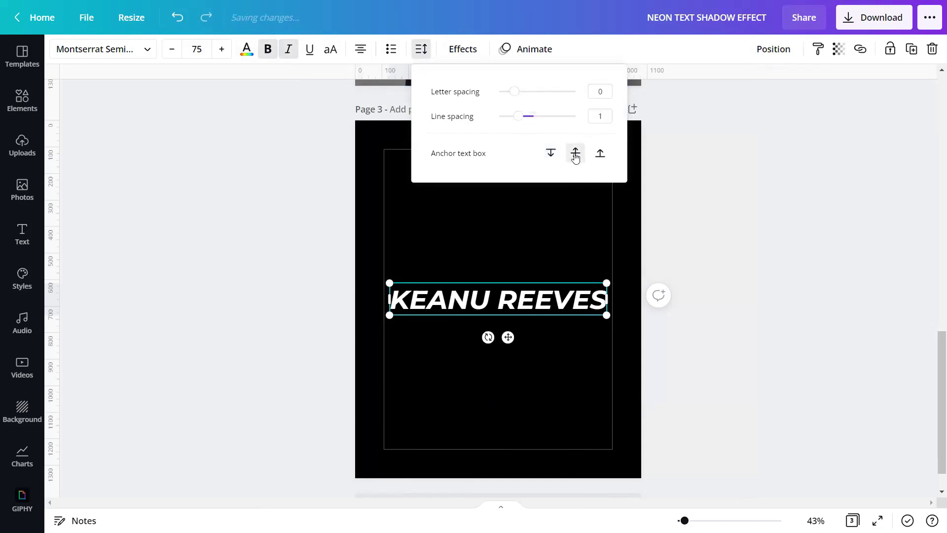
click(674, 178)
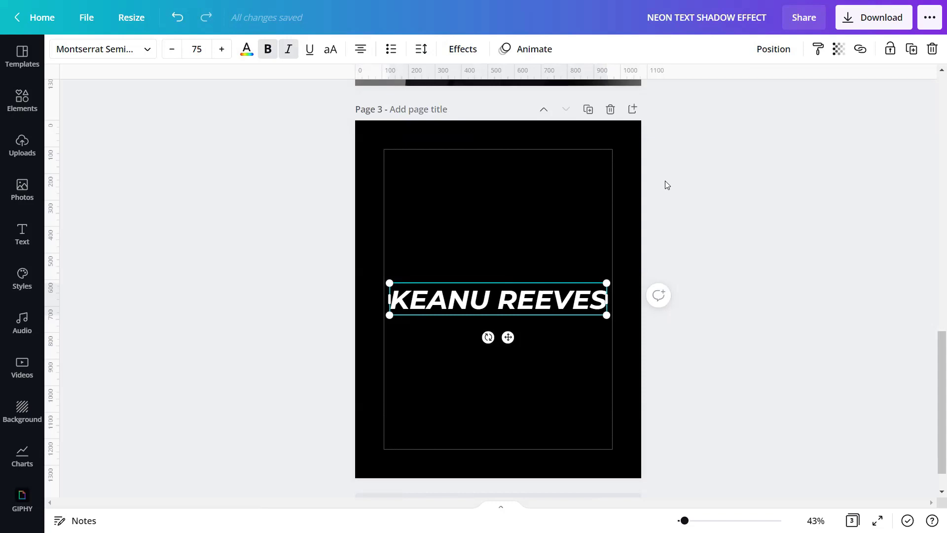
- Apply the Neon text effect to the "KEANU REEVES" heading and deselect it
click(473, 52)
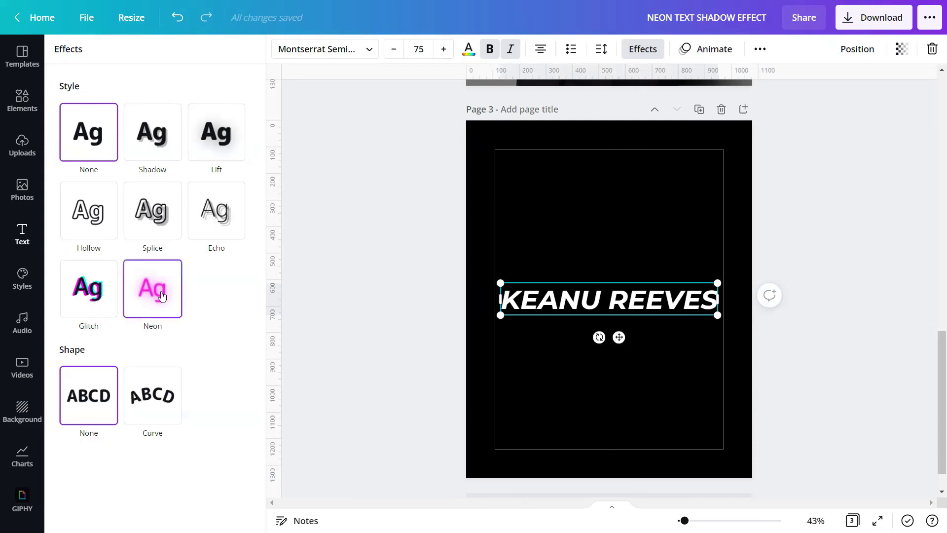
click(153, 307)
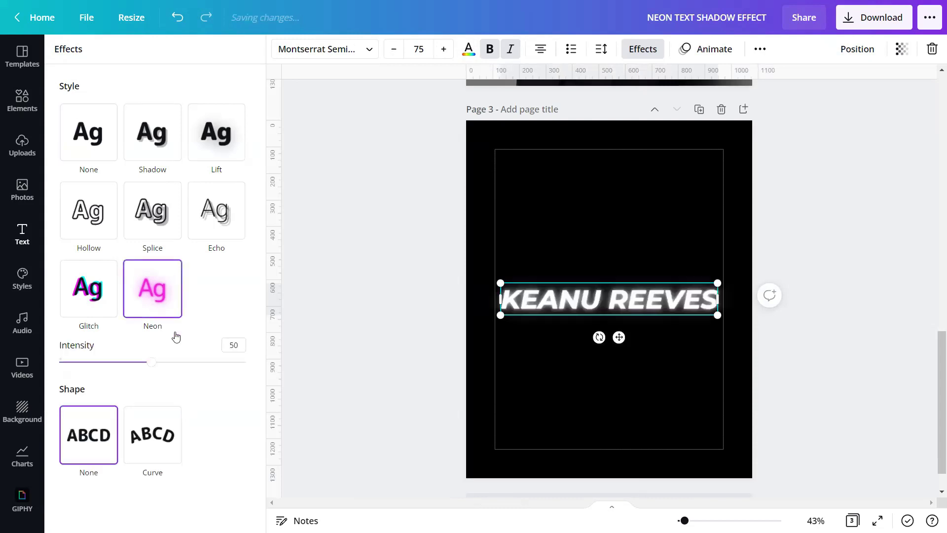
click(242, 345)
key(Escape)
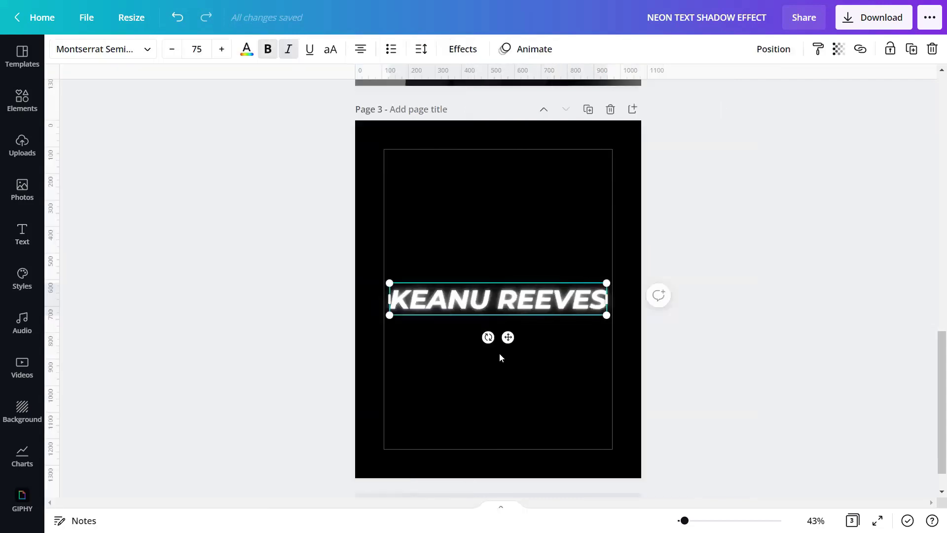
click(564, 358)
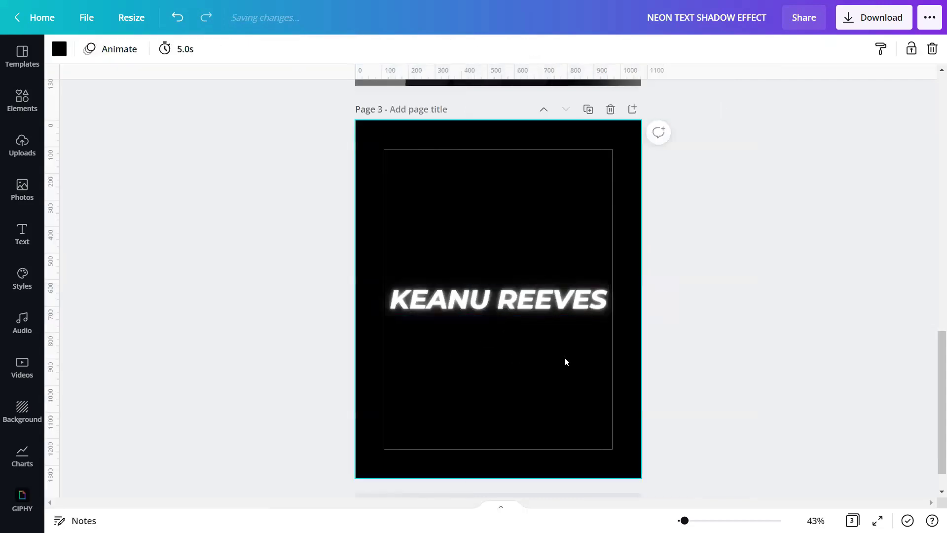
- Duplicate the neon heading and place the copy directly beneath the original
click(524, 310)
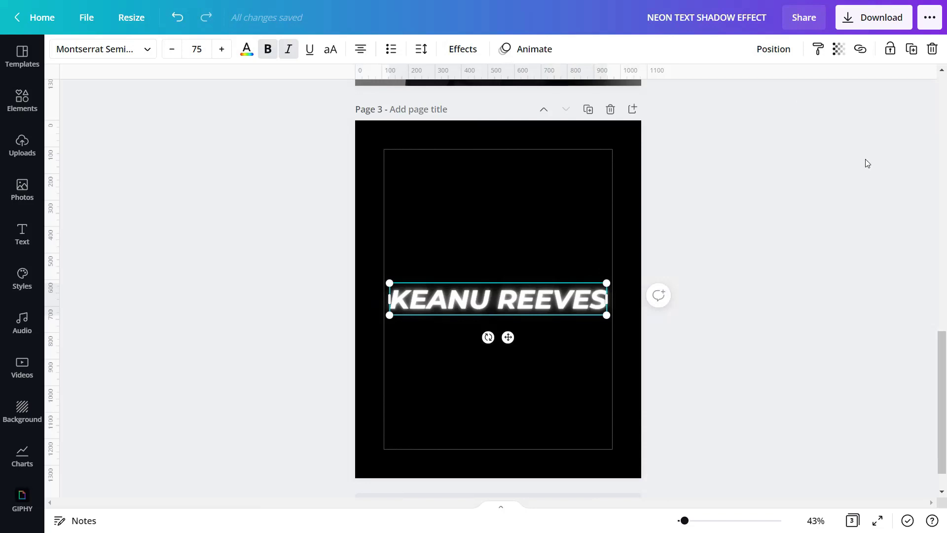
click(912, 49)
drag(497, 307, 492, 330)
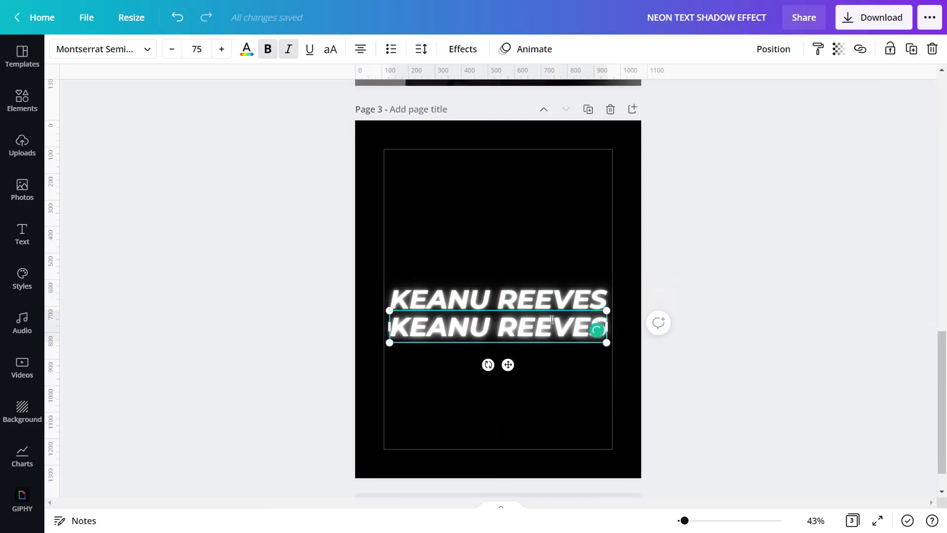
- Replace the lower heading's text with the reversed name "SEVEER UNAEK"
key(BackSpace)
key(BackSpace)
key(BackSpace)
key(BackSpace)
key(BackSpace)
key(BackSpace)
key(BackSpace)
key(BackSpace)
key(BackSpace)
key(BackSpace)
key(BackSpace)
key(BackSpace)
text(SEVEER UN)
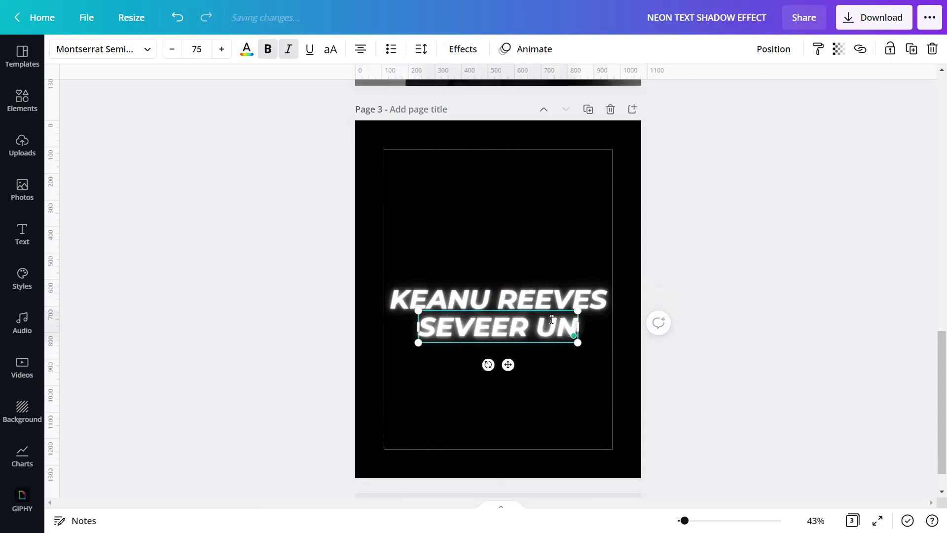
text(AEK)
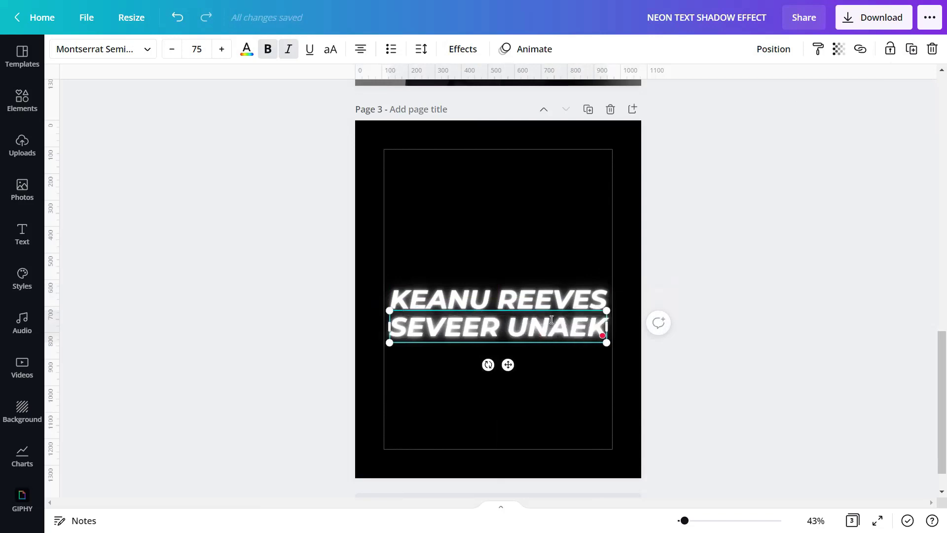
click(595, 386)
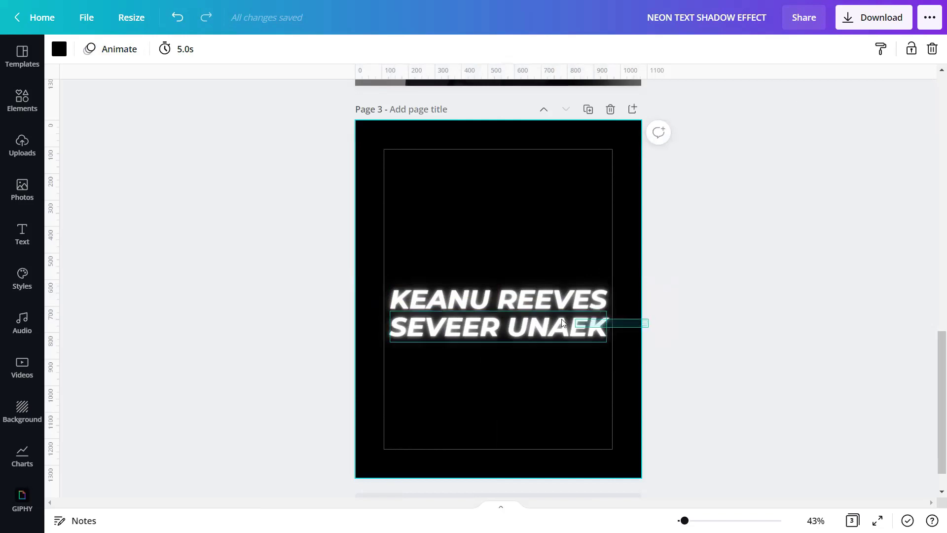
- Move both text lines together to the upper left corner of the black page
click(541, 301)
drag(540, 301, 502, 160)
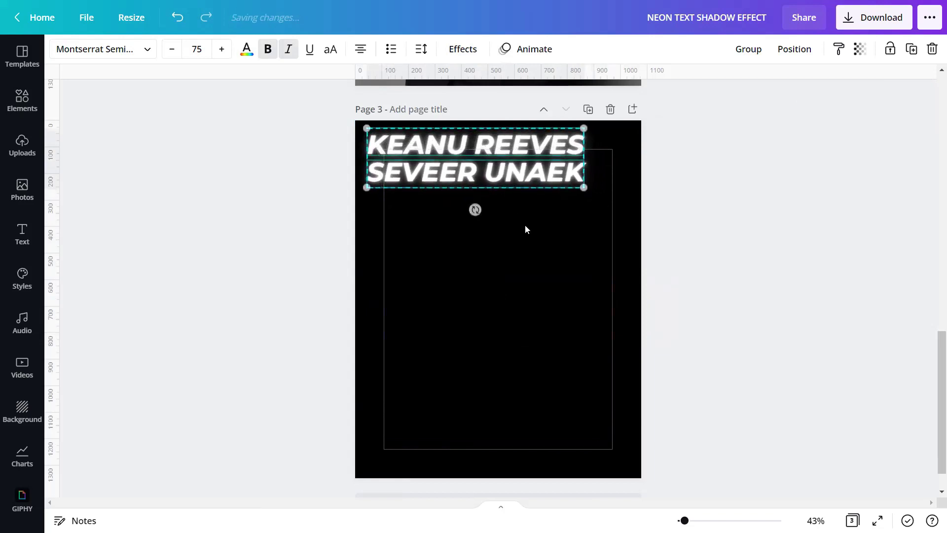
click(527, 239)
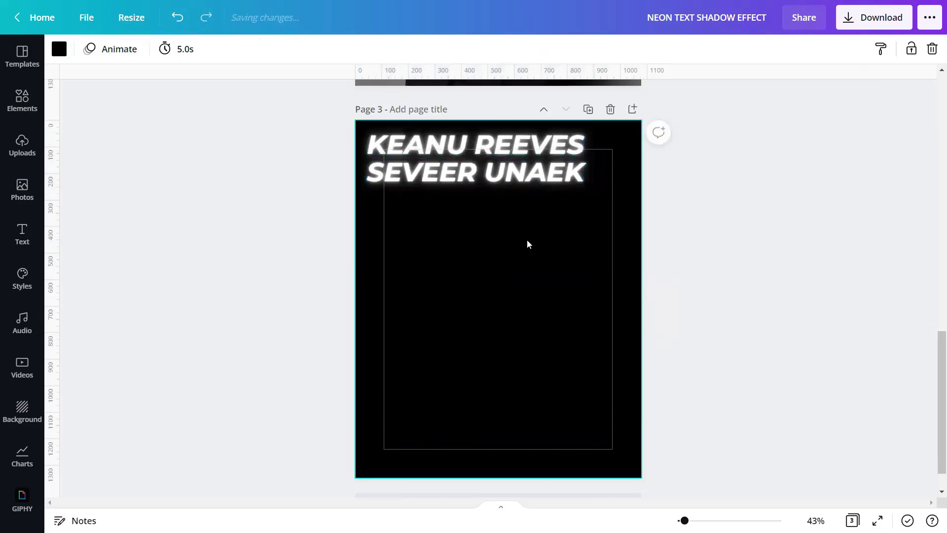
- Duplicate the "KEANU REEVES" line and place the copy beside it on the same row, running off the page's right edge
click(530, 149)
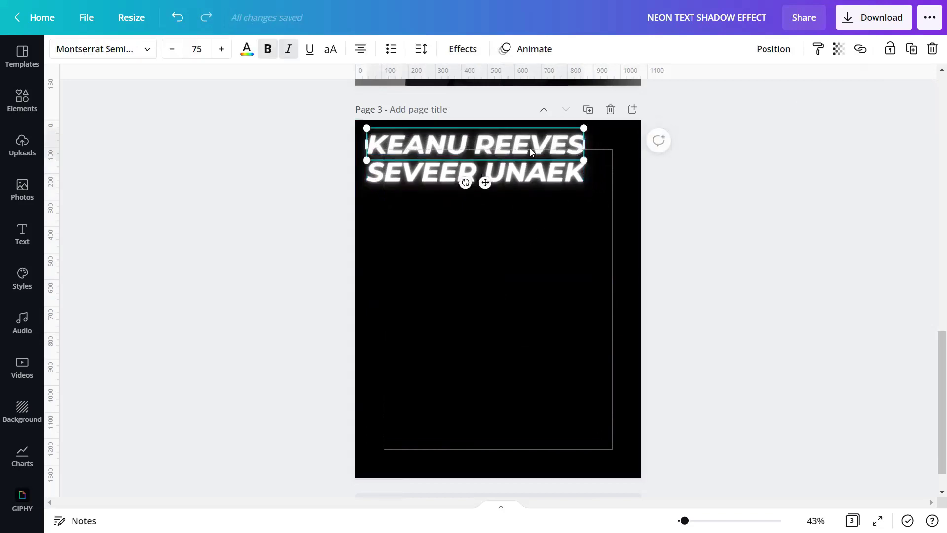
click(910, 50)
click(602, 205)
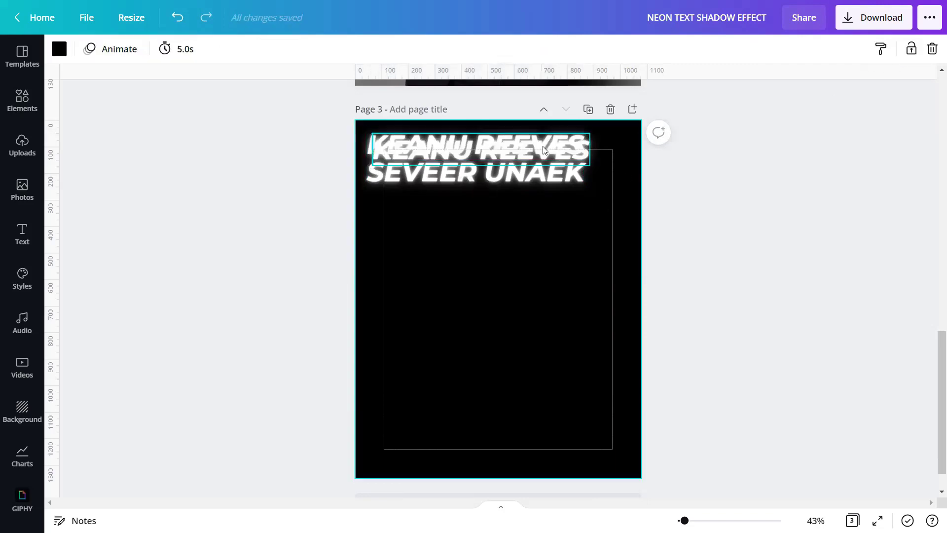
drag(505, 152, 723, 146)
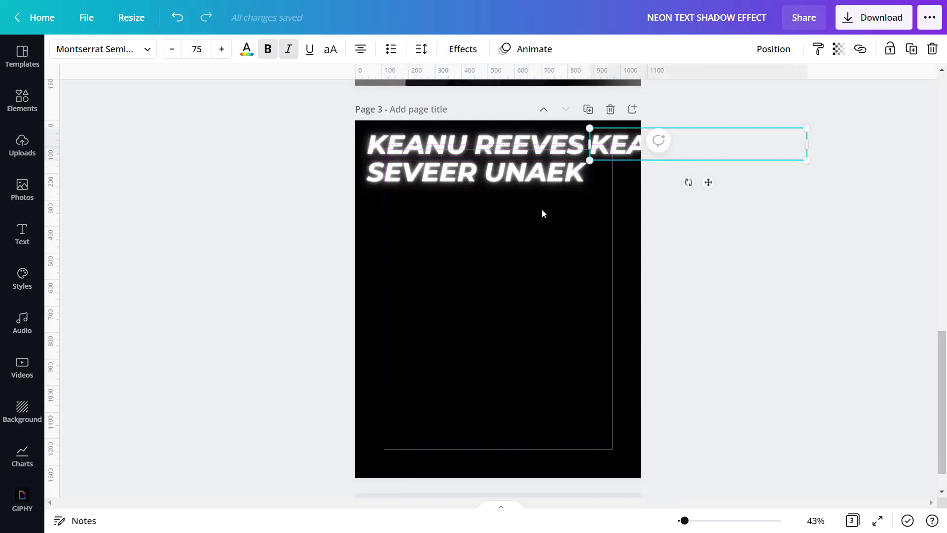
click(525, 195)
- Nudge the "SEVEER UNAEK" line up slightly to tighten the gap below the "KEANU REEVES" row
click(496, 172)
mouse_move(497, 172)
mouse_down()
mouse_move(668, 170)
mouse_move(498, 170)
mouse_up()
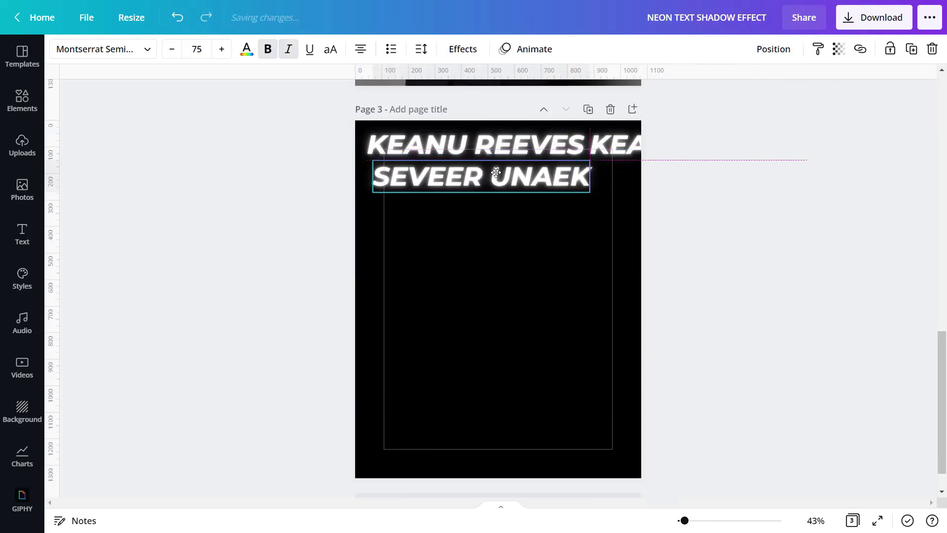
click(520, 218)
- Duplicate the "SEVEER UNAEK" line and place the copy beside it on the second row, beyond the page's right edge
click(511, 179)
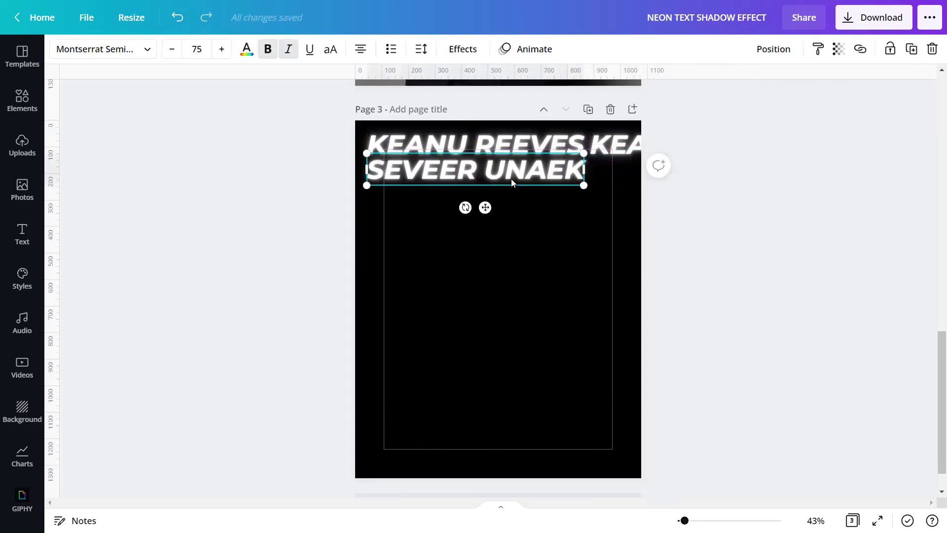
click(912, 49)
click(635, 204)
drag(550, 175, 765, 175)
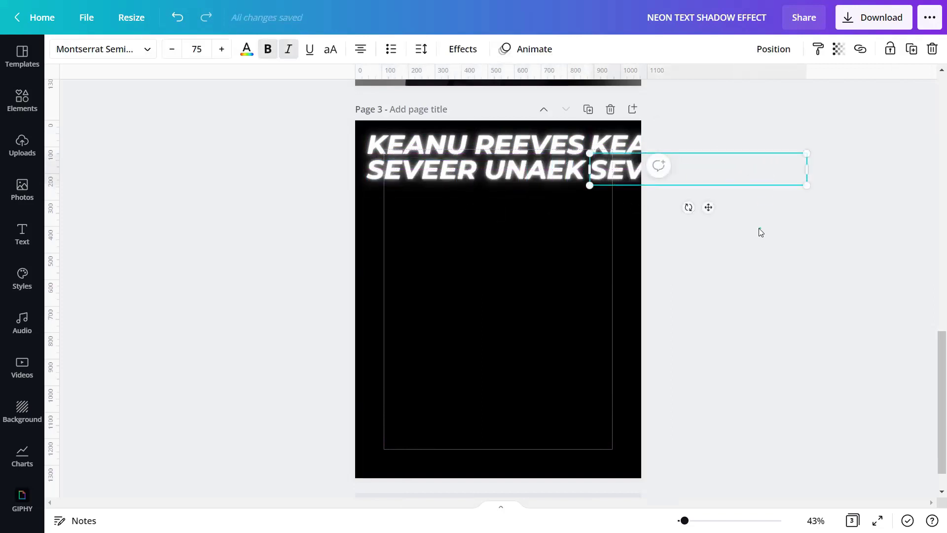
click(759, 230)
- Group the two "KEANU REEVES" texts as one row and the two "SEVEER UNAEK" texts as another
drag(825, 138, 527, 143)
click(754, 49)
click(756, 226)
drag(762, 169, 516, 170)
click(752, 48)
click(740, 217)
- Shift the two-row text block to the page's left edge, duplicate it and place the copy directly below, offset further left
drag(798, 183, 513, 147)
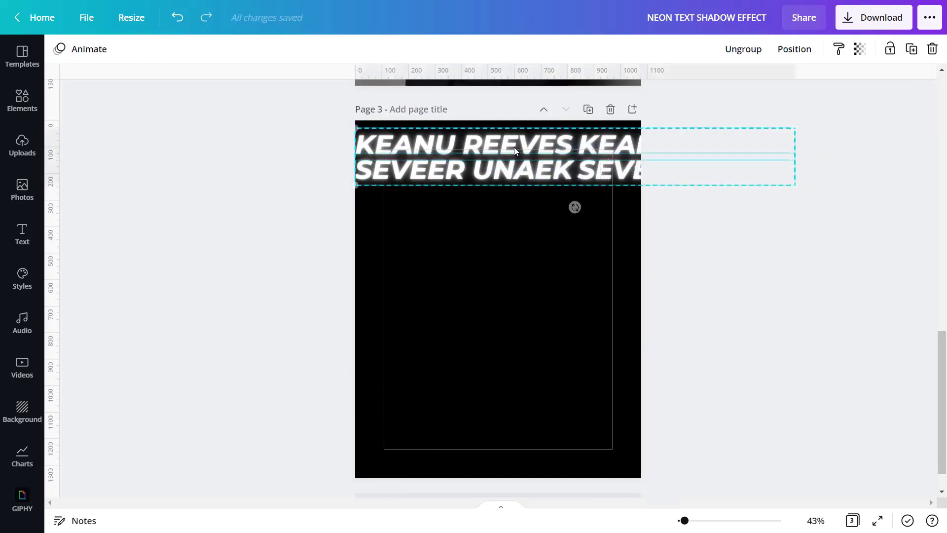
click(917, 48)
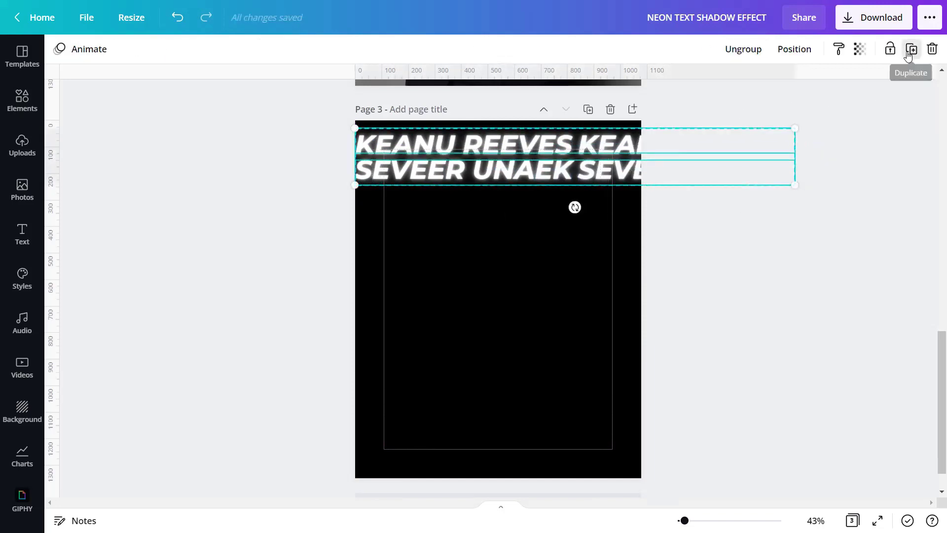
drag(582, 212, 513, 259)
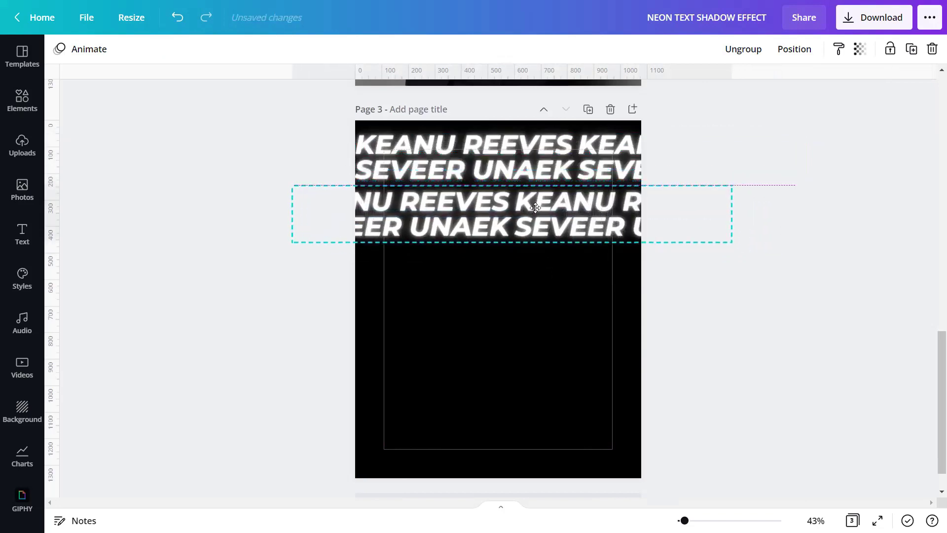
drag(535, 205, 535, 204)
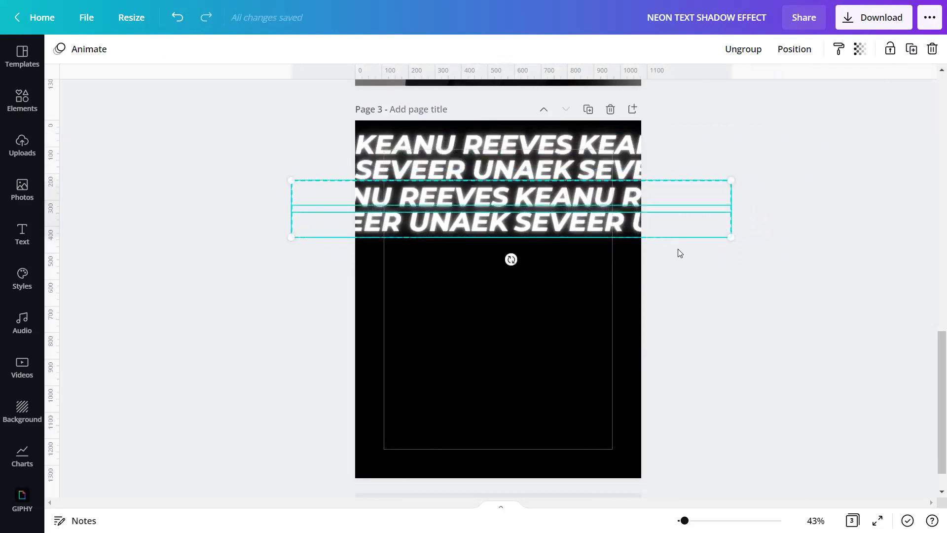
- Add two more copies of the two-row block below as rows five to eight, each offset horizontally by a different amount
click(911, 52)
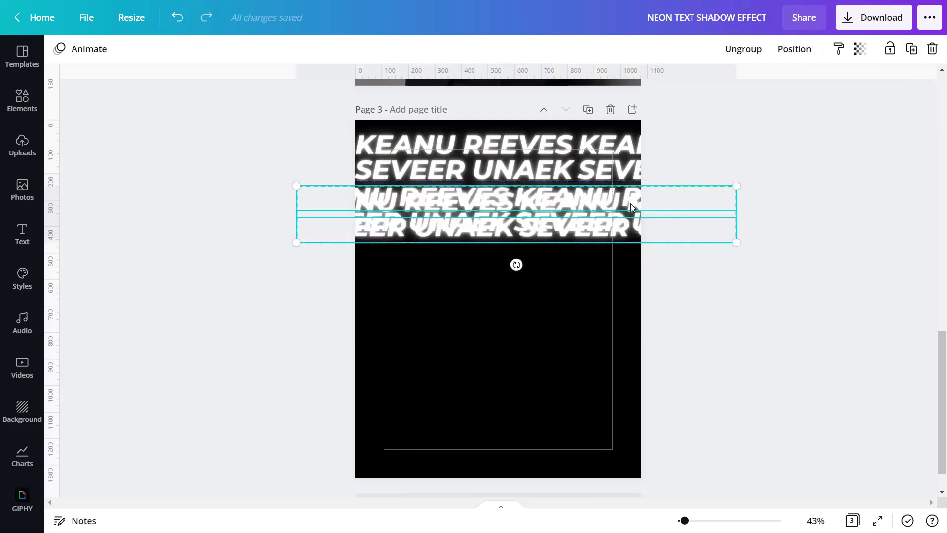
drag(613, 209, 626, 250)
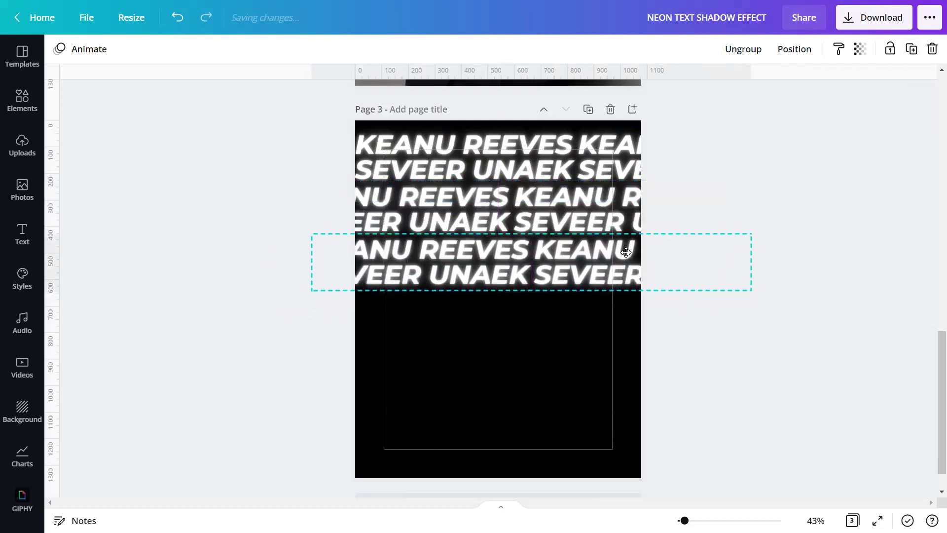
click(910, 50)
drag(658, 261, 583, 308)
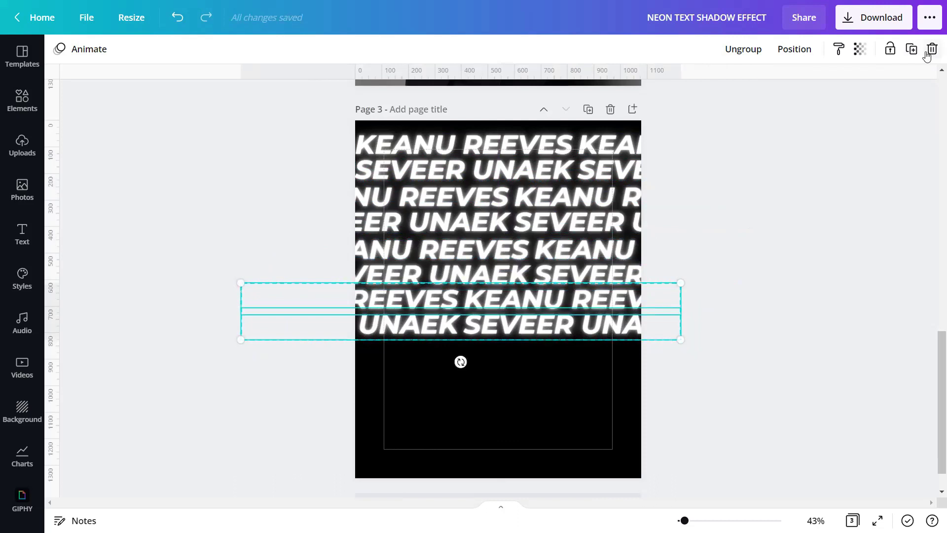
- Duplicate the two-row block twice more to fill rows nine to twelve, staggering each copy horizontally
click(911, 49)
drag(586, 333, 678, 372)
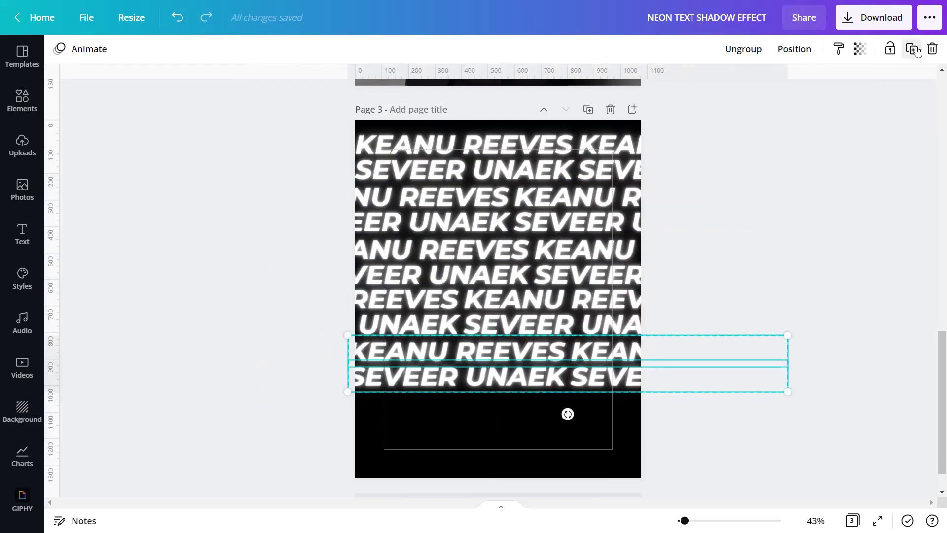
key(shift+Down)
key(shift+Right)
drag(690, 351, 596, 401)
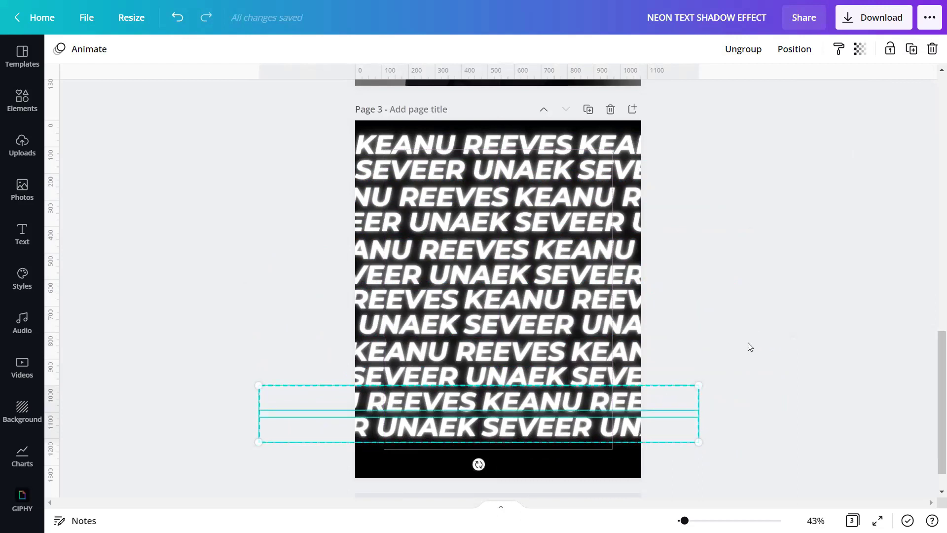
- Duplicate only the lowest "KEANU REEVES" row and place the copy as a thirteenth row at the page's bottom, slightly further left
click(735, 410)
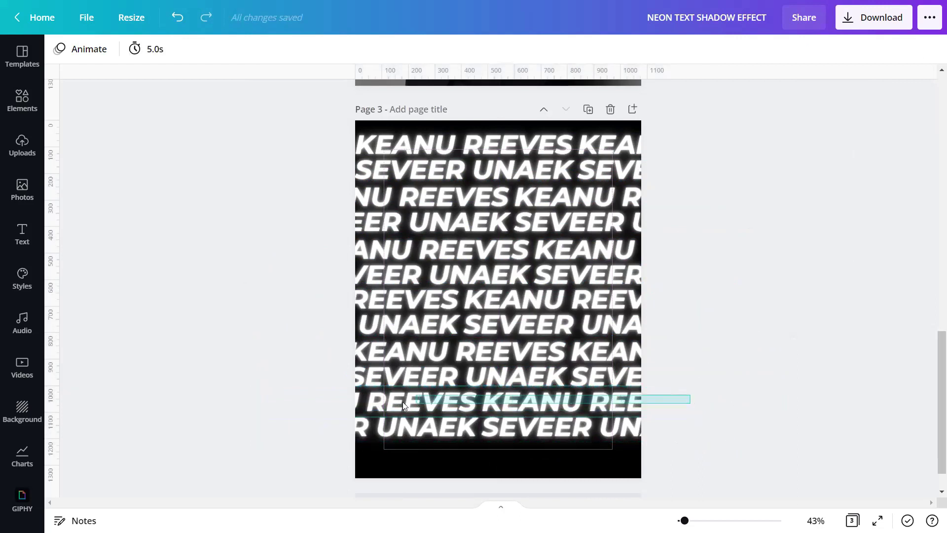
click(418, 403)
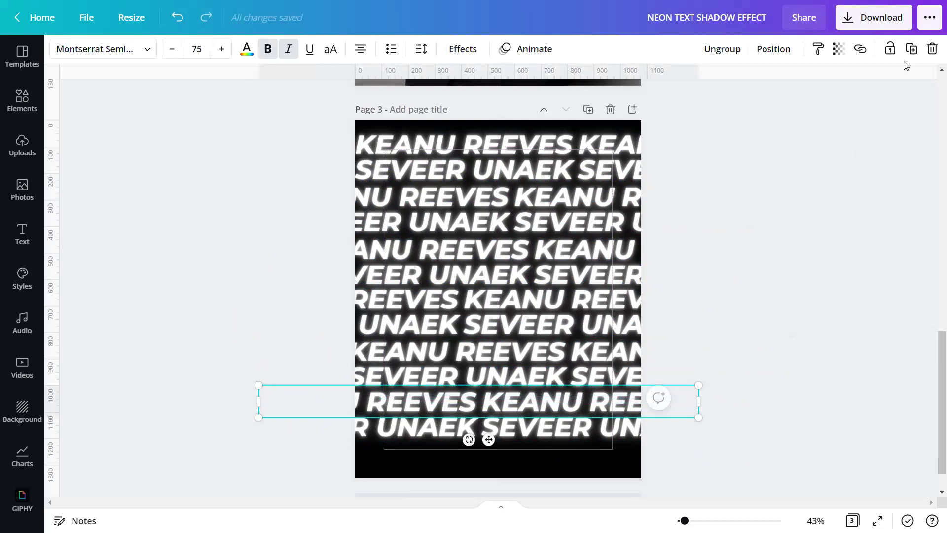
drag(565, 394, 542, 444)
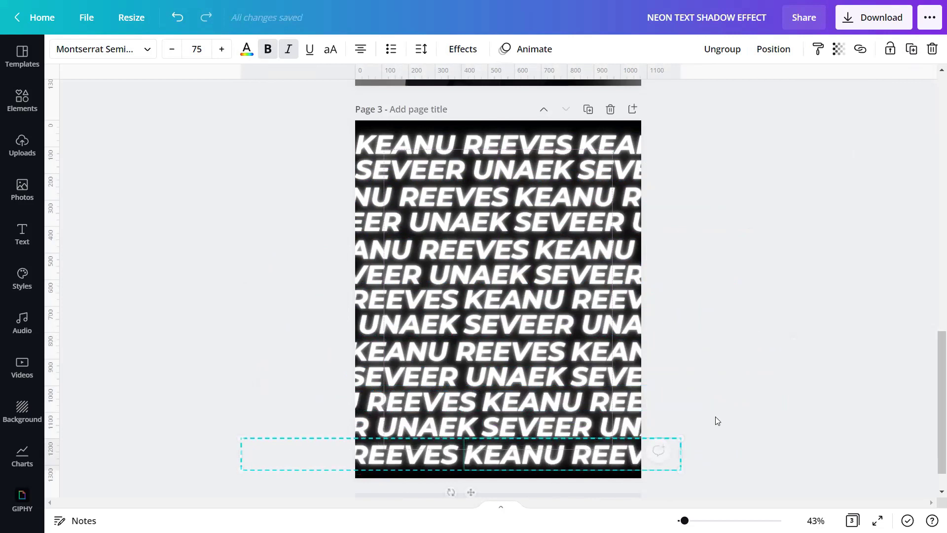
drag(704, 482, 664, 462)
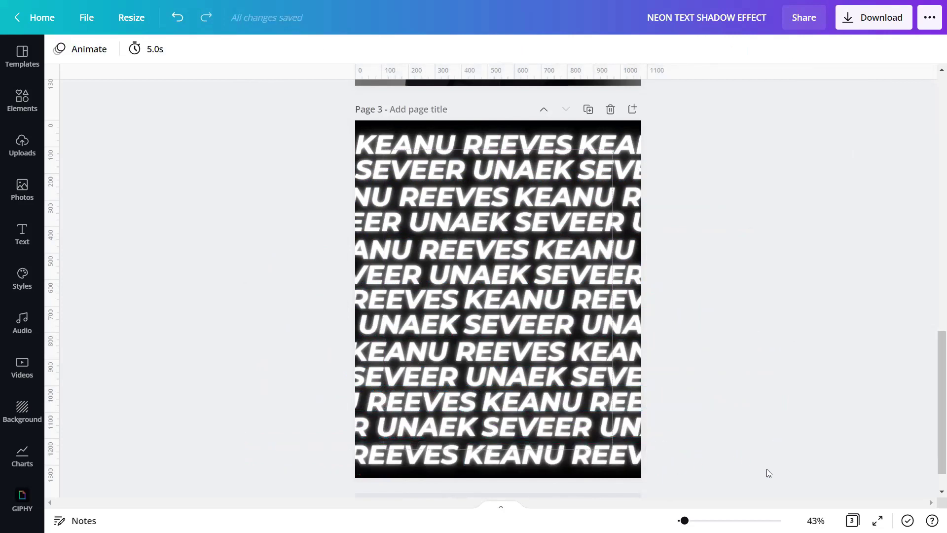
- Move the thirteenth row slightly down and the first "KEANU REEVES" row slightly up, closer to the page's edges
click(623, 451)
click(569, 141)
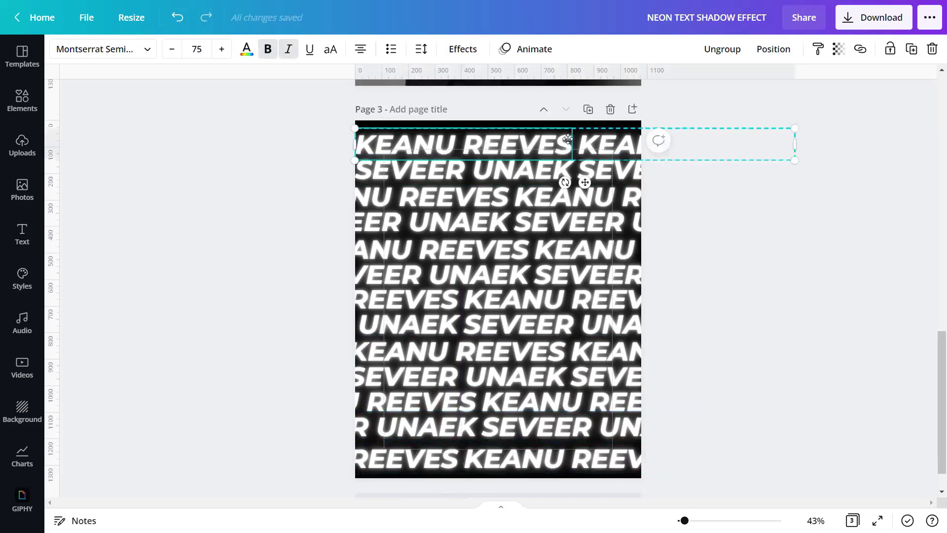
click(779, 290)
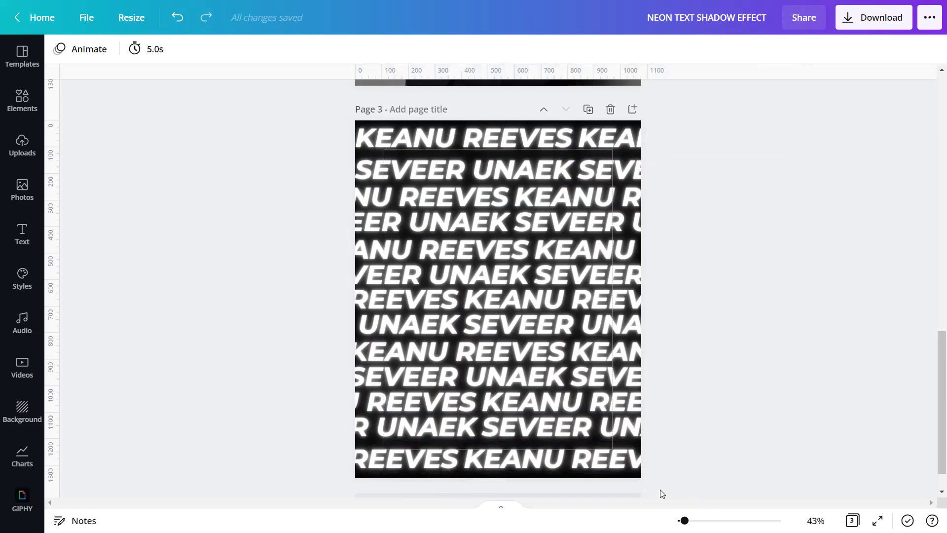
- Select all thirteen text rows and space them evenly vertically
drag(733, 493, 376, 98)
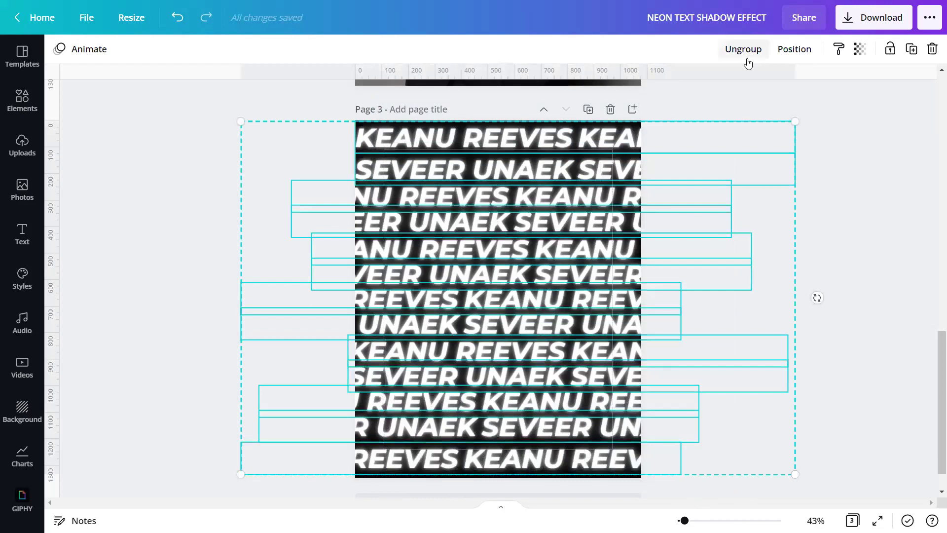
click(794, 52)
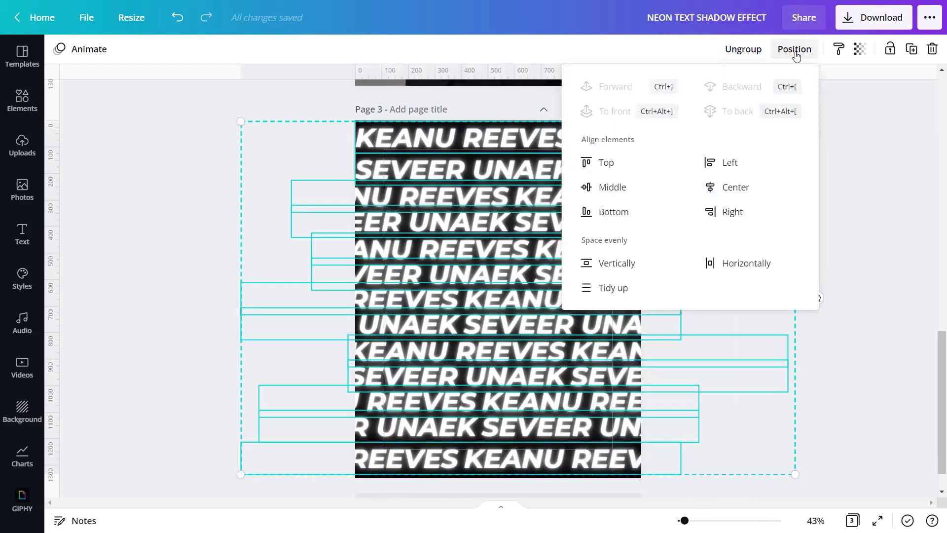
click(611, 273)
click(855, 323)
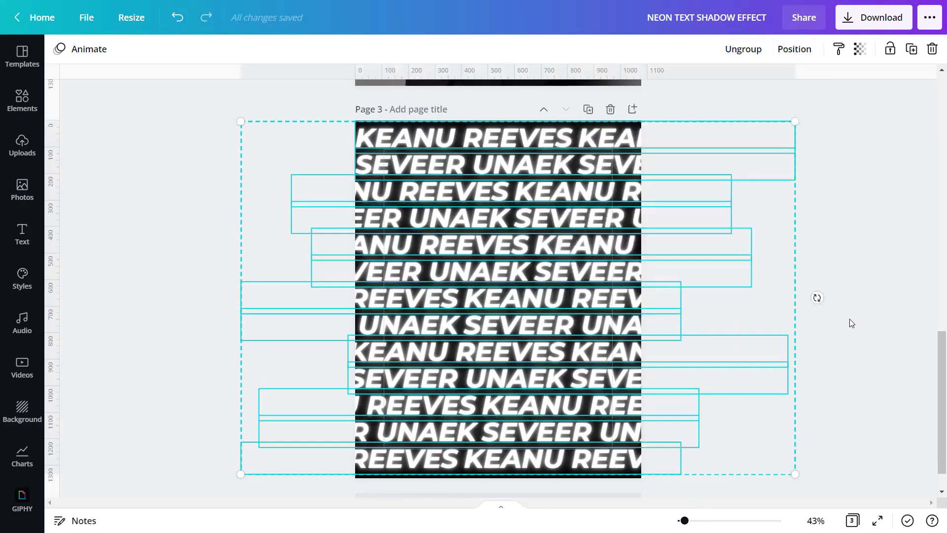
click(841, 309)
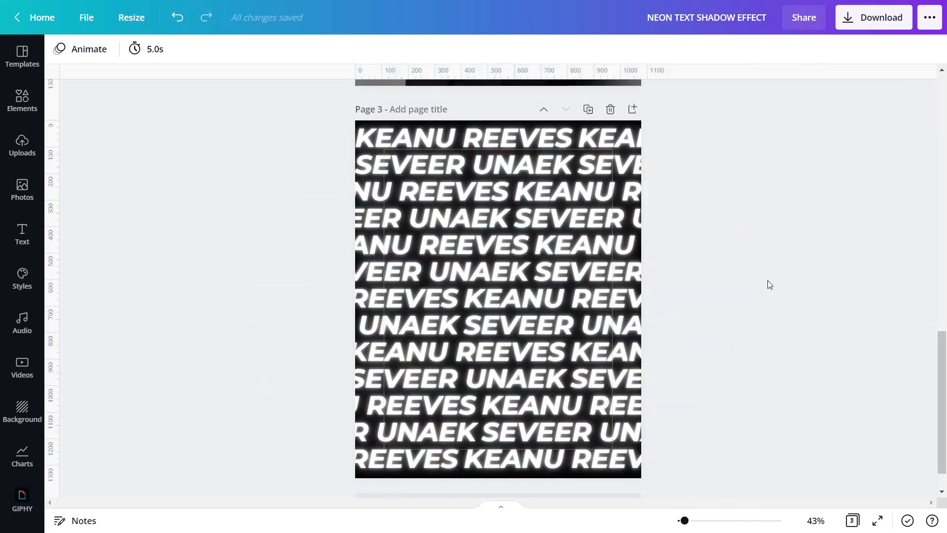
- Stagger the pattern by sliding the fifth and ninth "KEANU REEVES" rows left and the eighth "SEVEER UNAEK" row right
drag(592, 244, 539, 244)
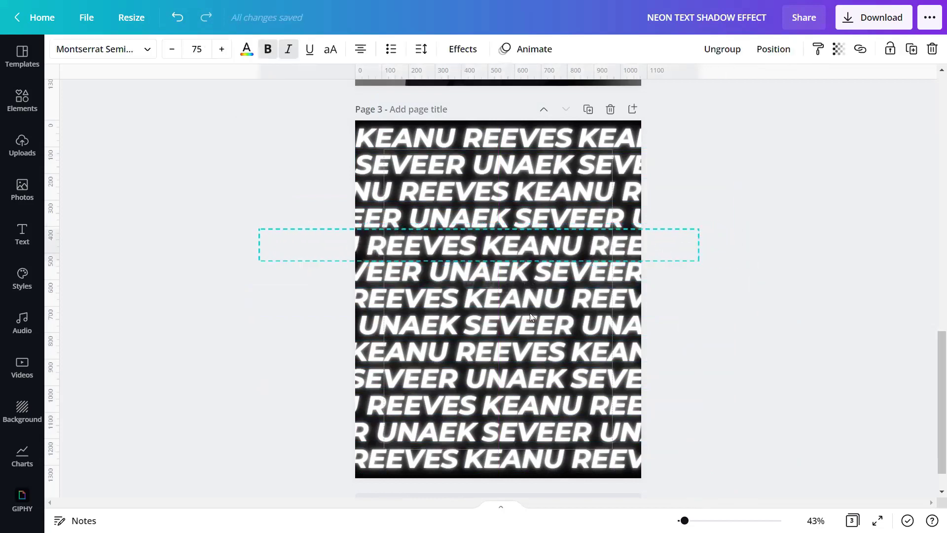
drag(524, 333, 612, 334)
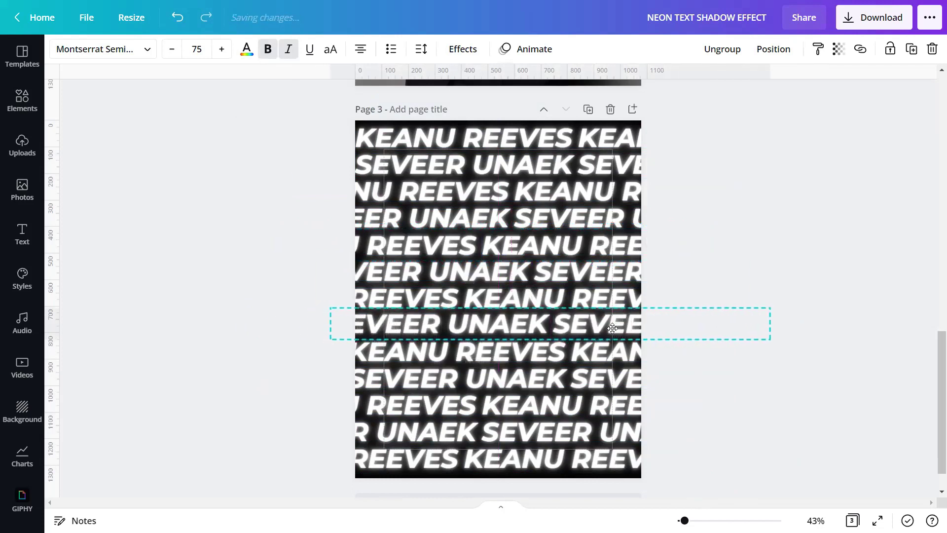
click(538, 373)
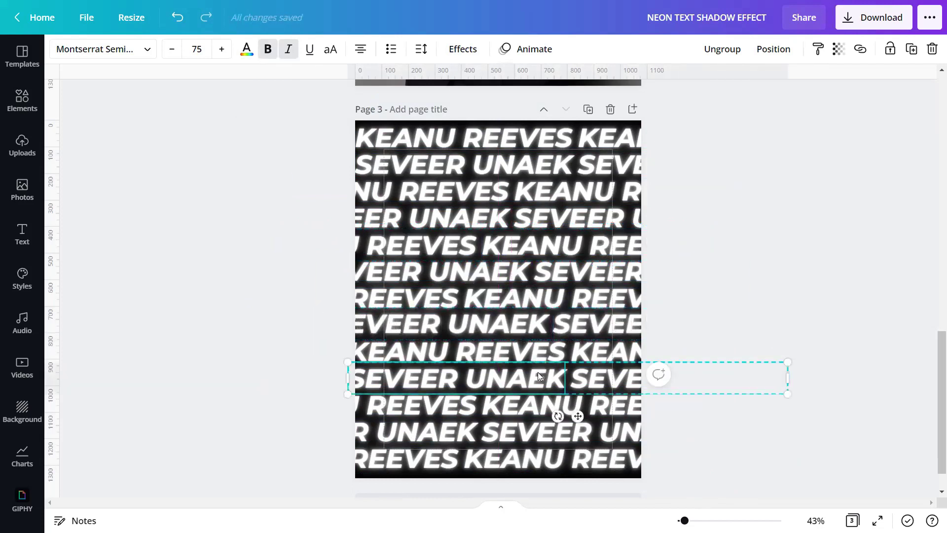
drag(531, 355, 485, 350)
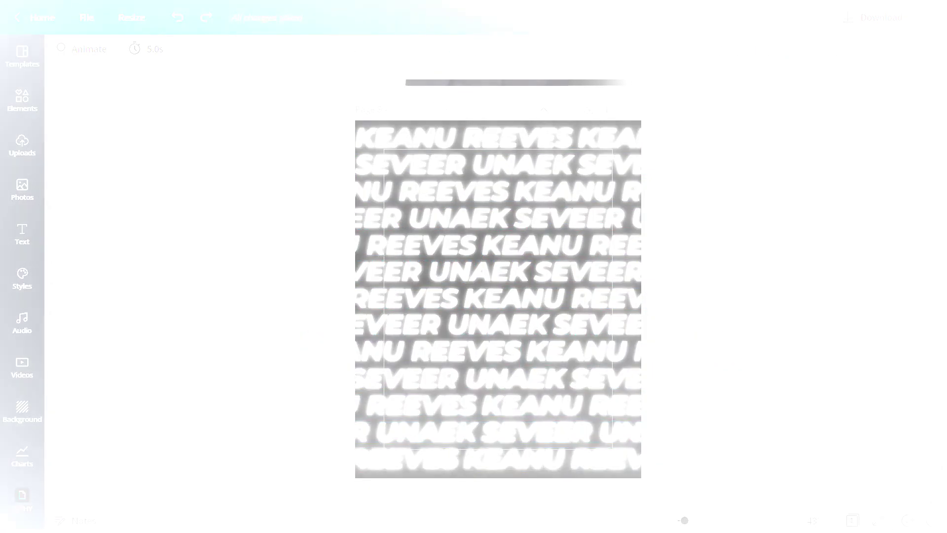
- Reselect all the staggered rows and reapply even vertical spacing
click(806, 281)
drag(689, 491, 441, 91)
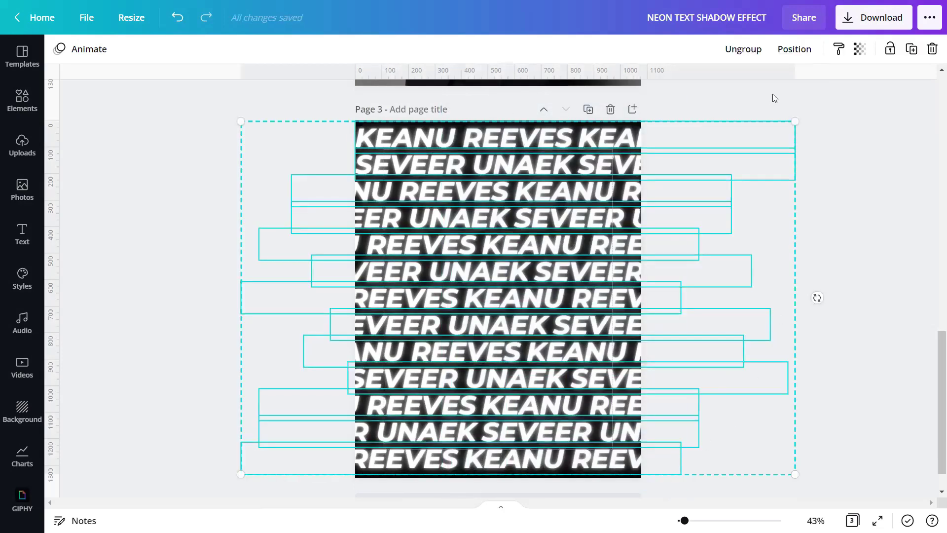
click(794, 49)
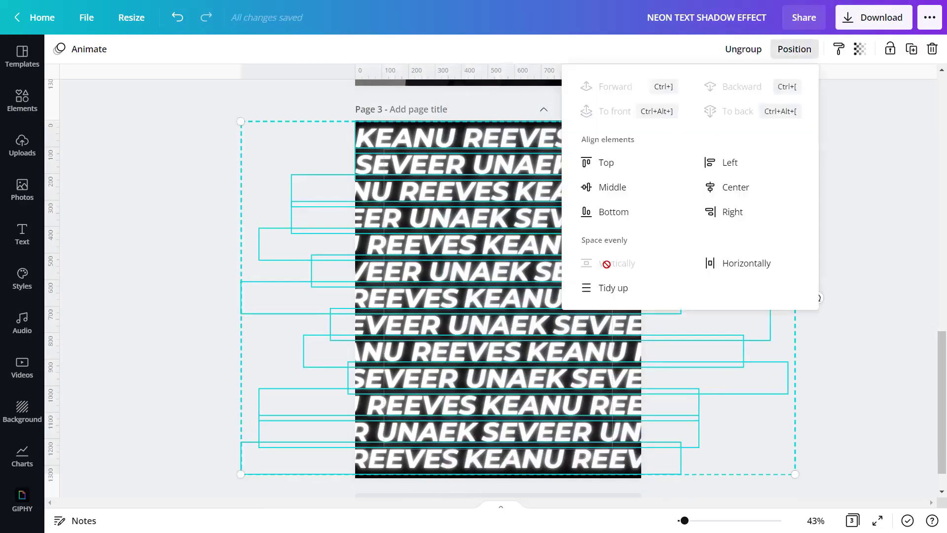
click(868, 259)
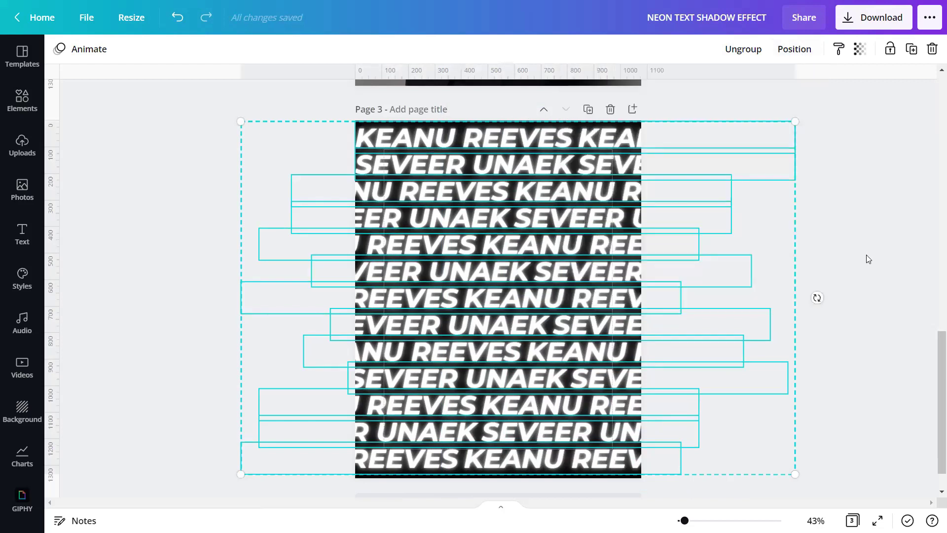
click(858, 262)
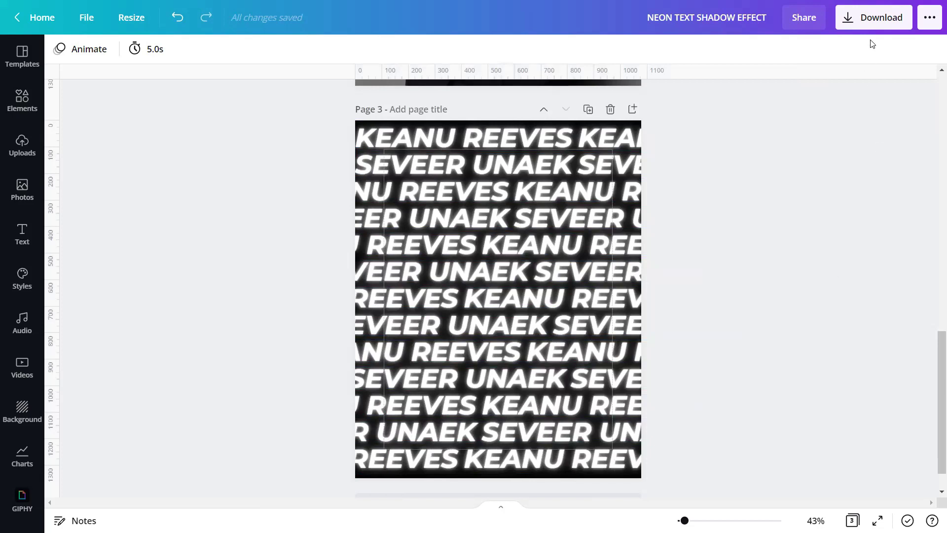
- Download only page 3 as a PNG at size 3
click(877, 22)
click(922, 134)
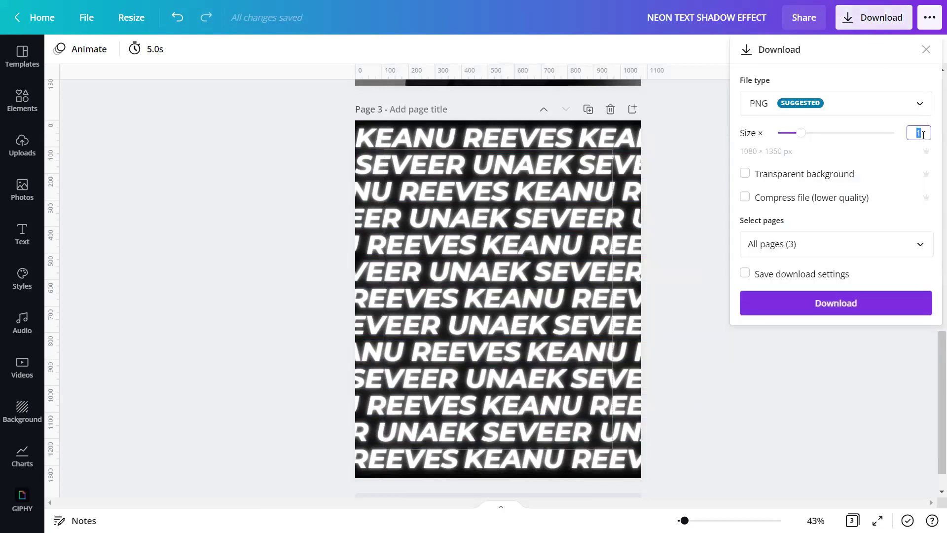
text(3)
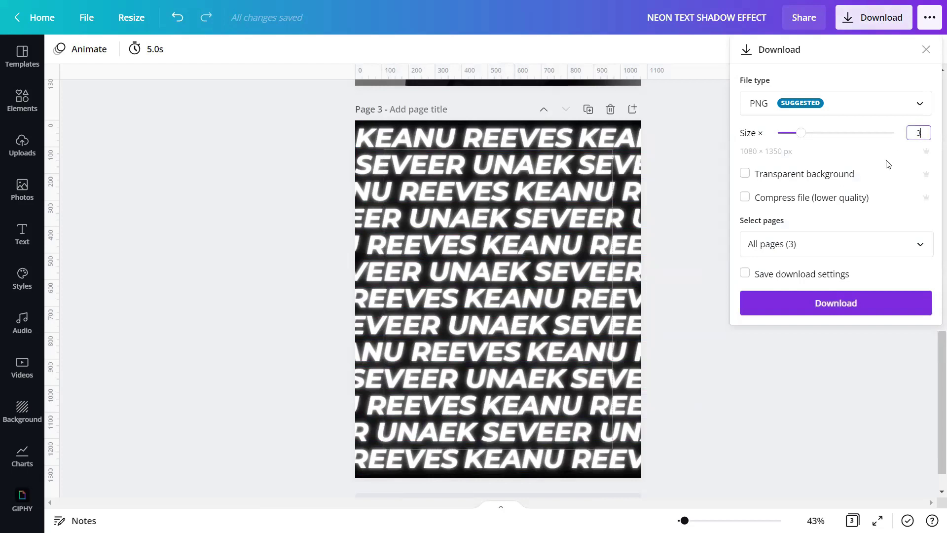
click(919, 245)
click(794, 385)
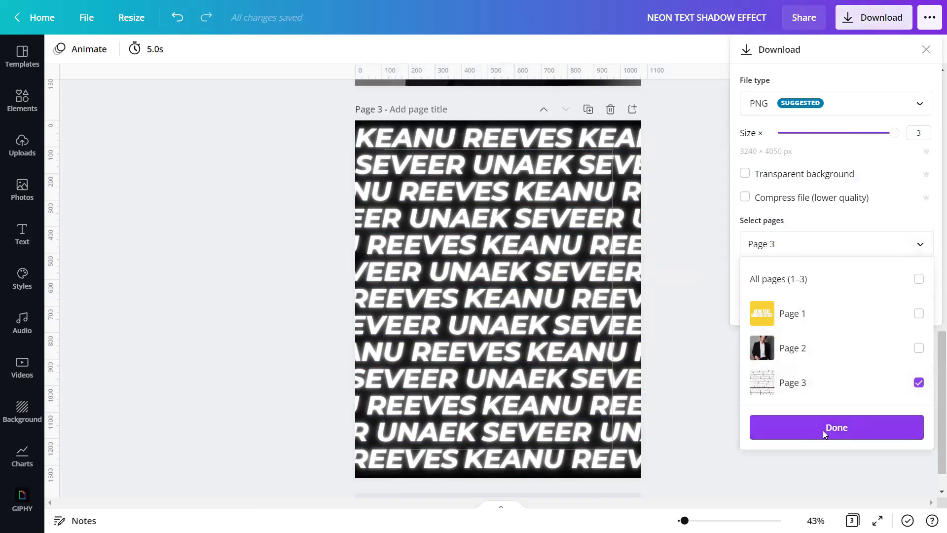
click(822, 430)
click(834, 309)
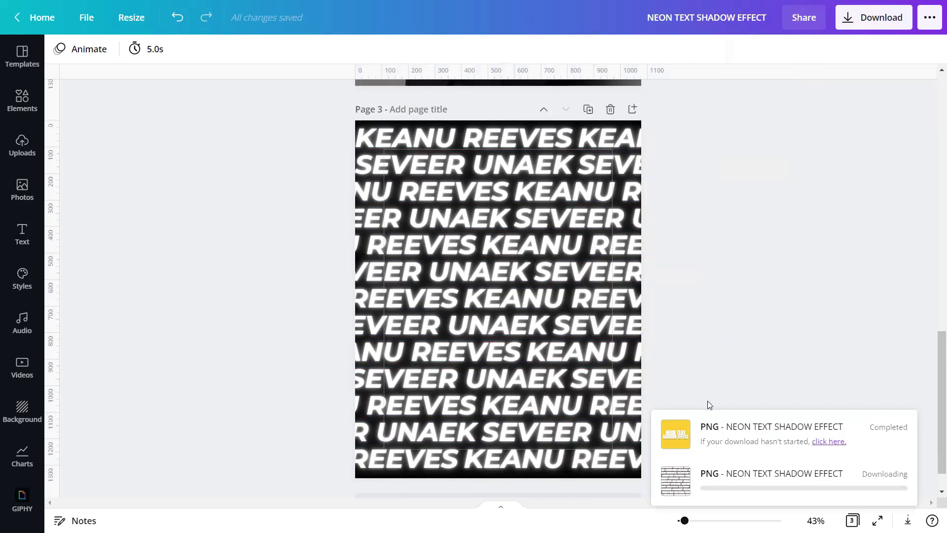
- Dismiss the download notice, add the downloaded neon text PNG to the uploads, and collapse the uploaded images view
click(674, 434)
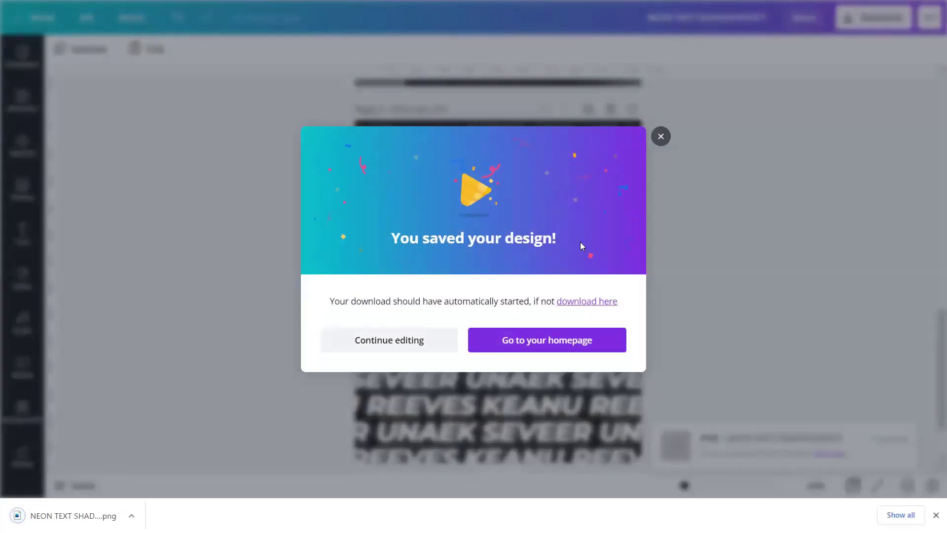
click(661, 136)
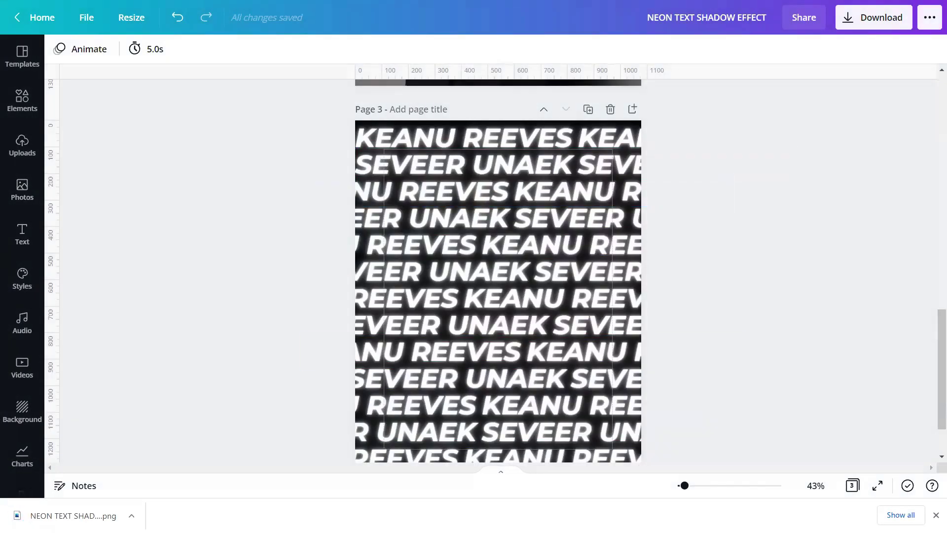
drag(47, 515, 173, 418)
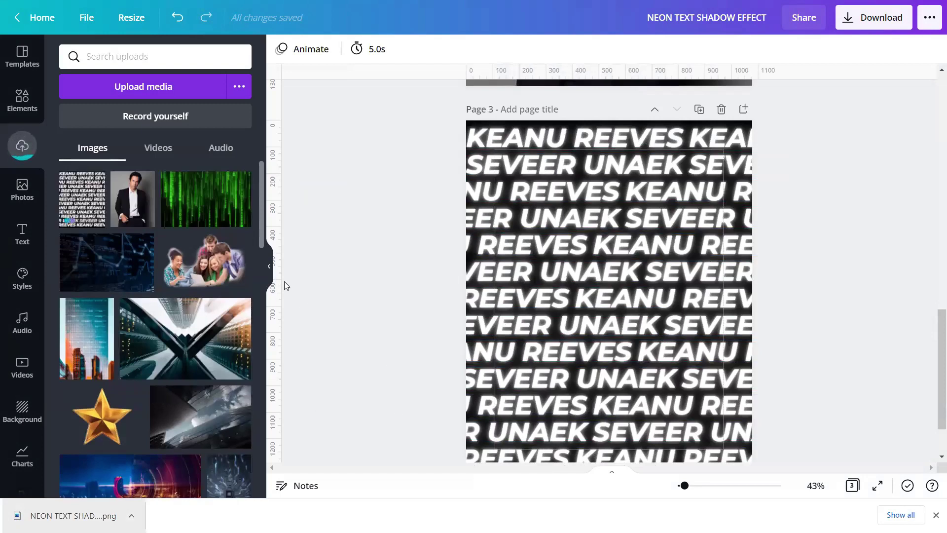
click(271, 271)
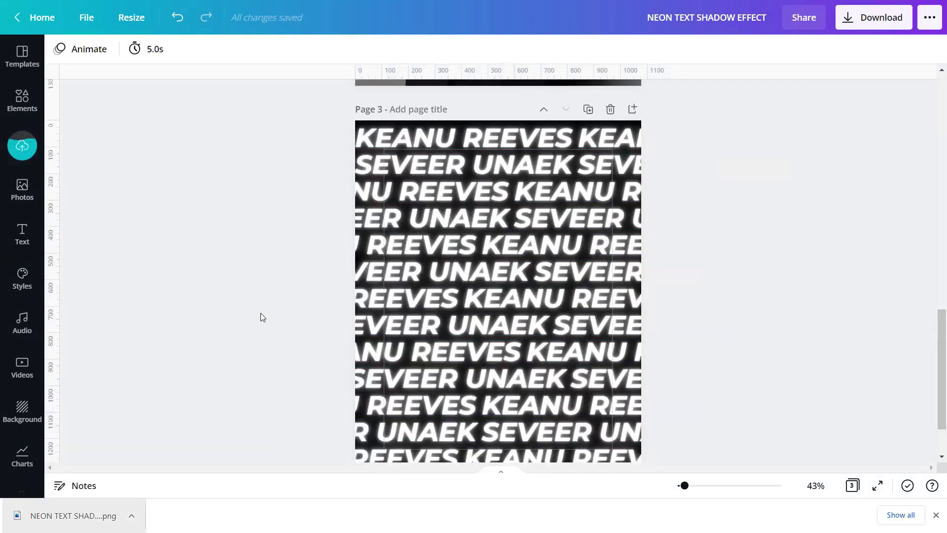
- Delete page 3 with the neon text rows and return to the portrait on page 2
click(610, 109)
scroll(563, 219, up, 3)
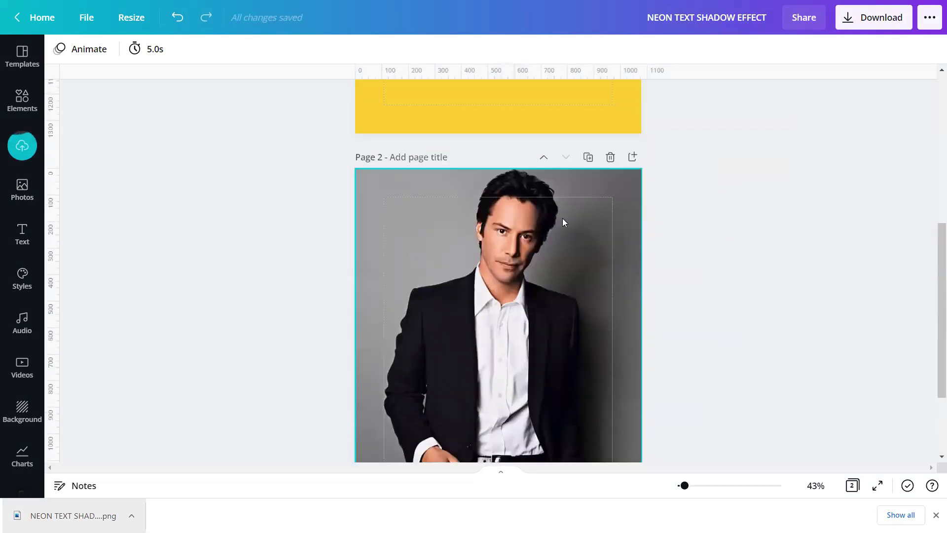
scroll(563, 221, down, 1)
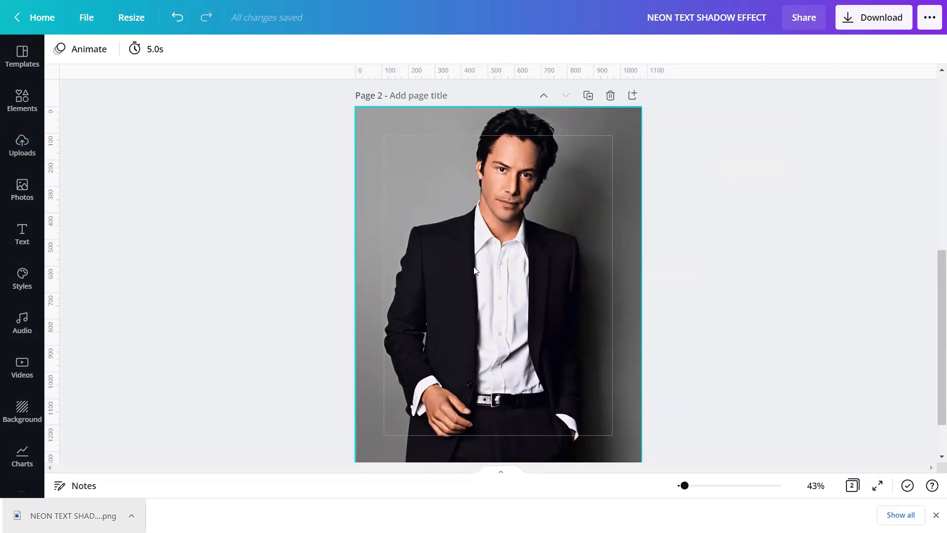
- Place the uploaded neon text PNG over the portrait on page 2
click(23, 143)
click(80, 209)
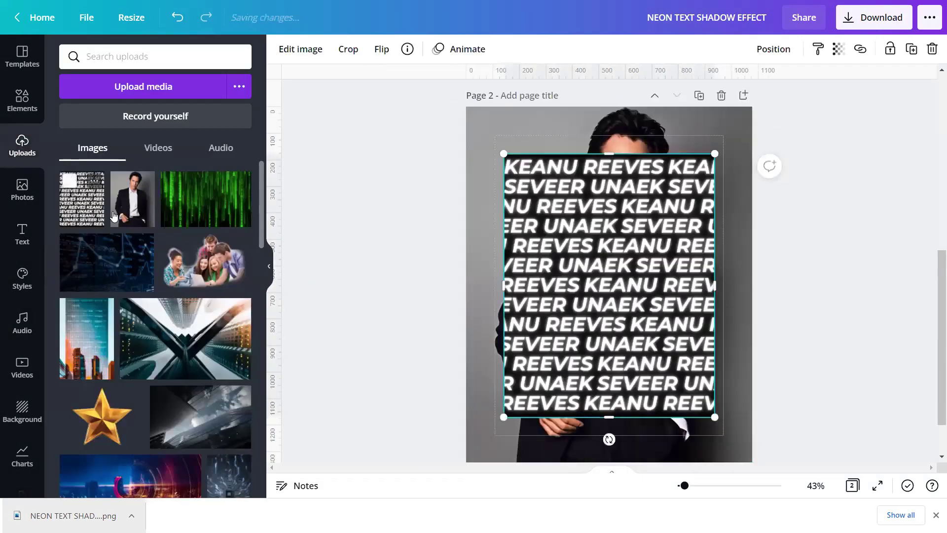
click(271, 270)
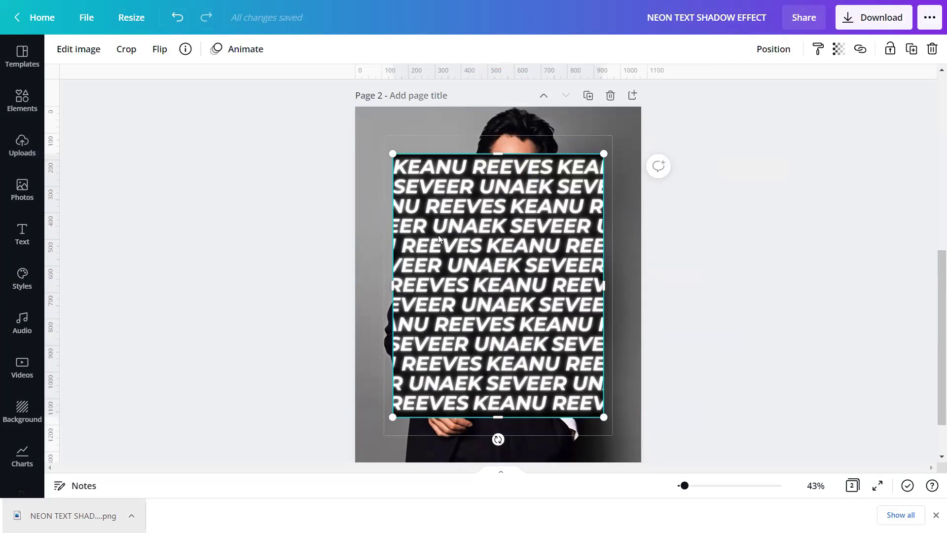
- Adjust the neon text image to brightness 45, contrast 50 and saturation 100
click(69, 51)
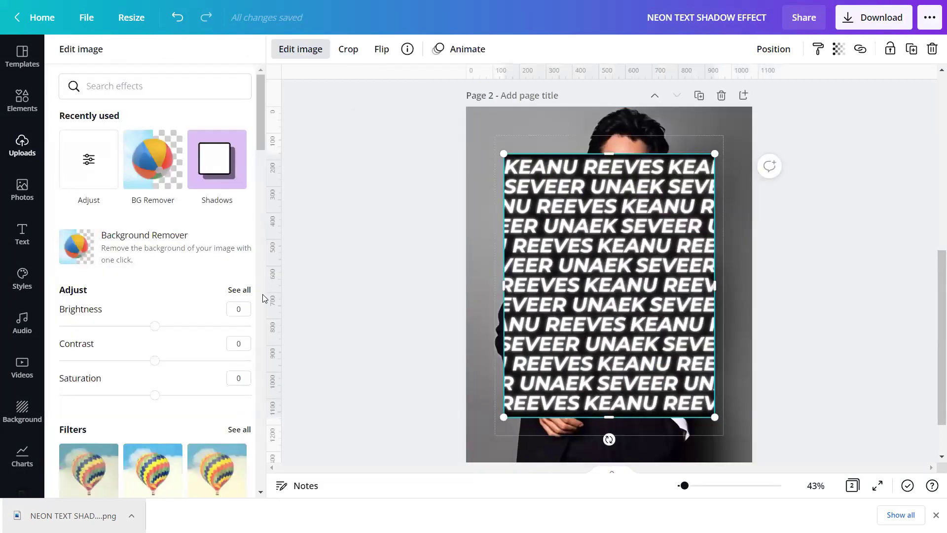
click(240, 290)
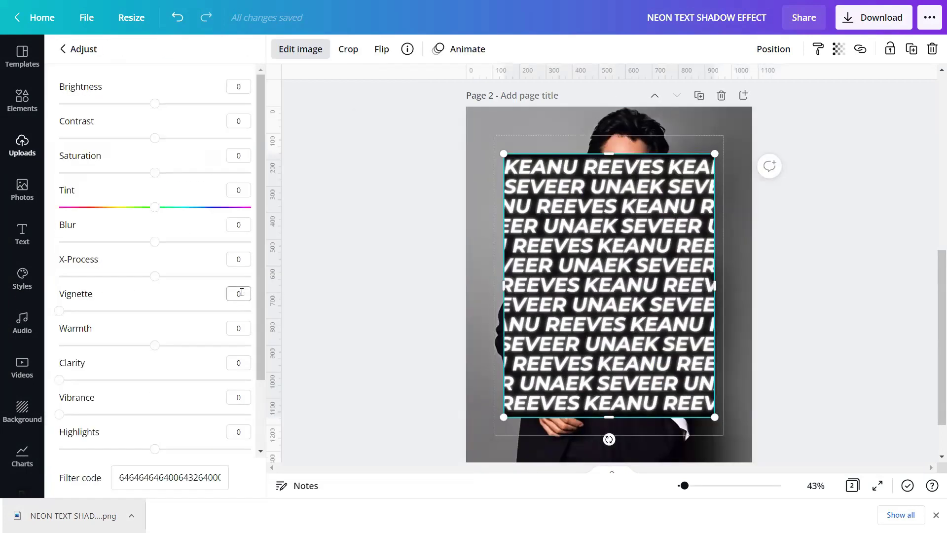
click(245, 87)
click(239, 121)
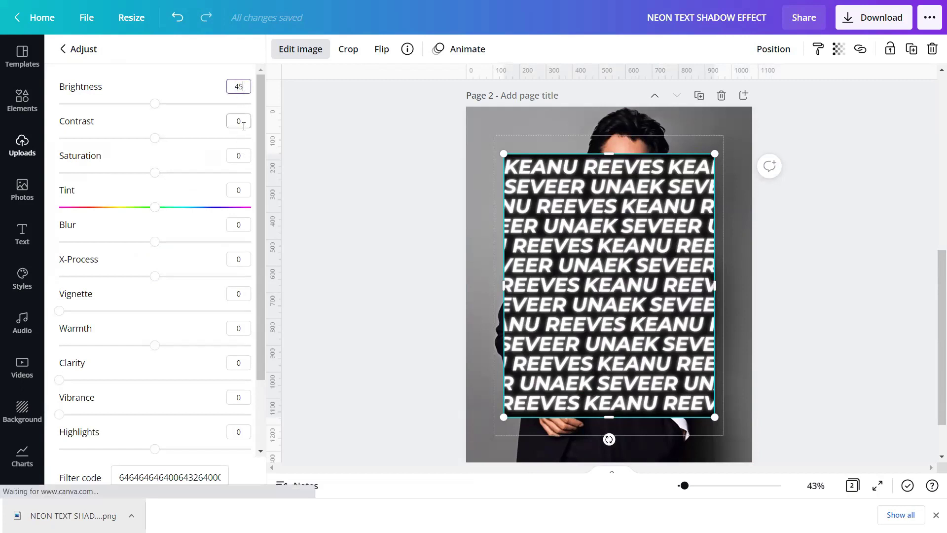
text(50)
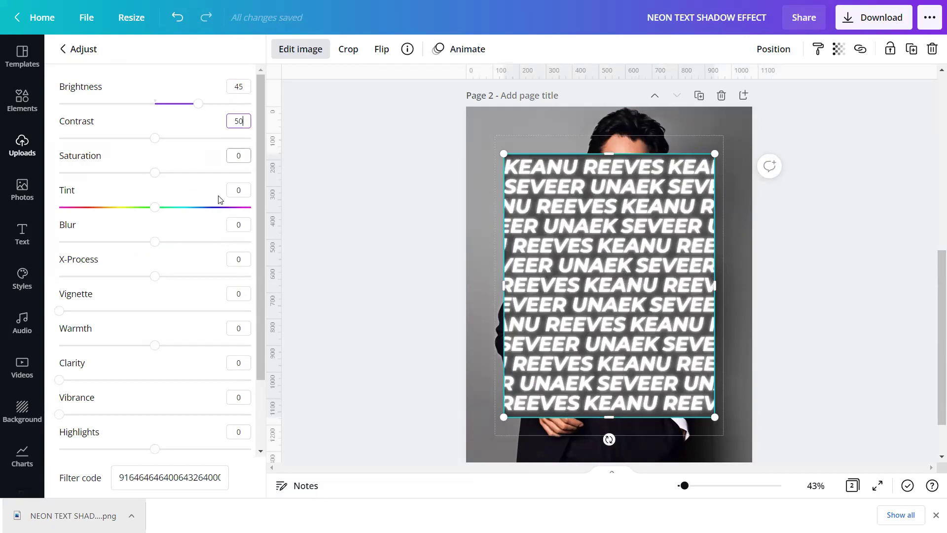
click(237, 156)
text(100)
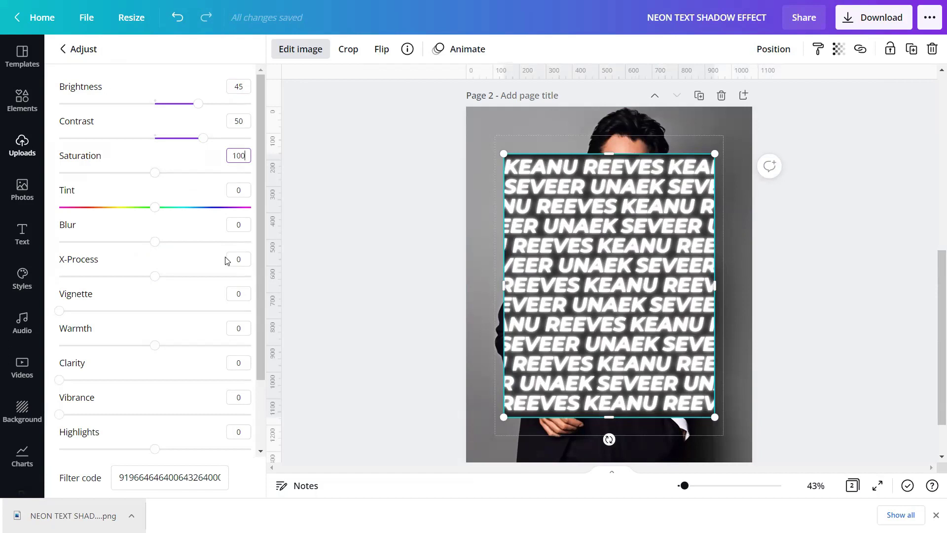
- Set the neon text image's vibrance and highlights to 100 and its shadows to -100
scroll(225, 260, down, 2)
click(243, 337)
text(100)
click(243, 370)
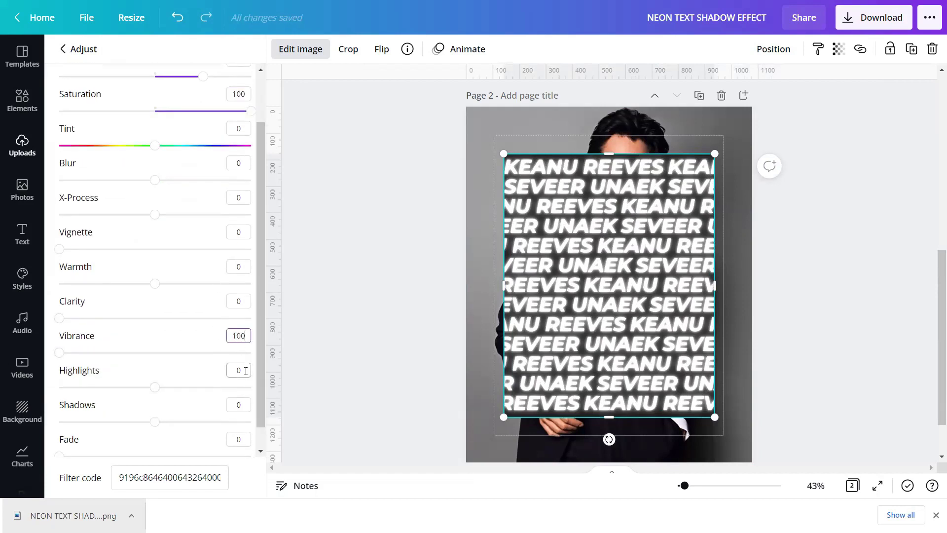
text(100)
click(243, 404)
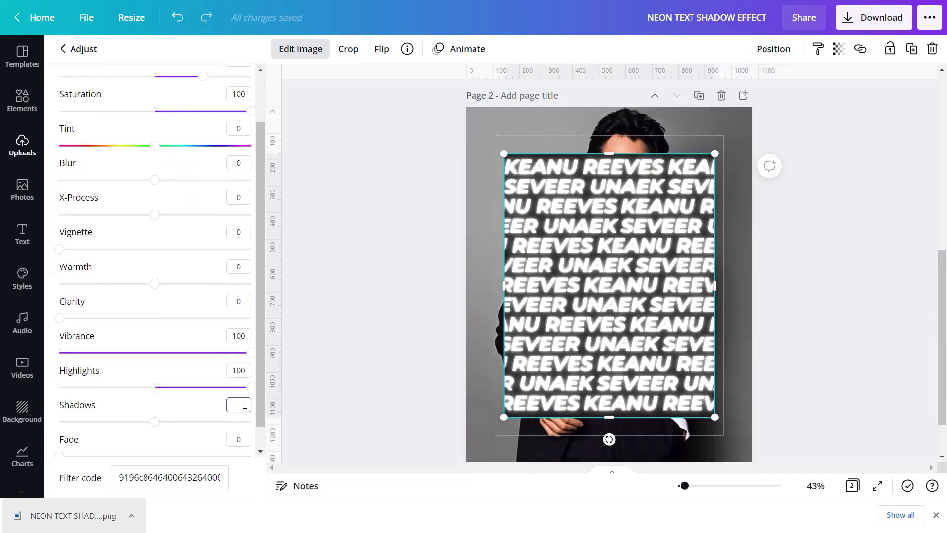
text(-100)
click(158, 401)
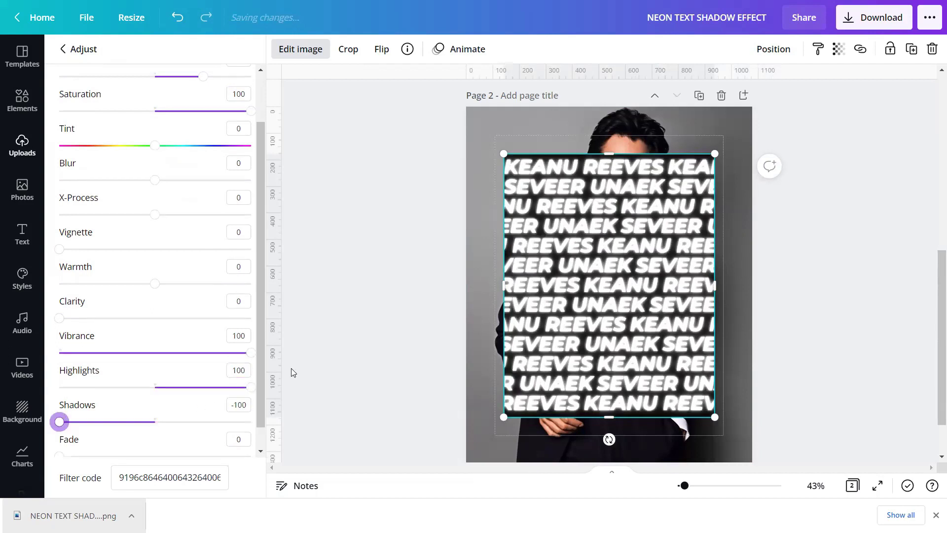
key(Escape)
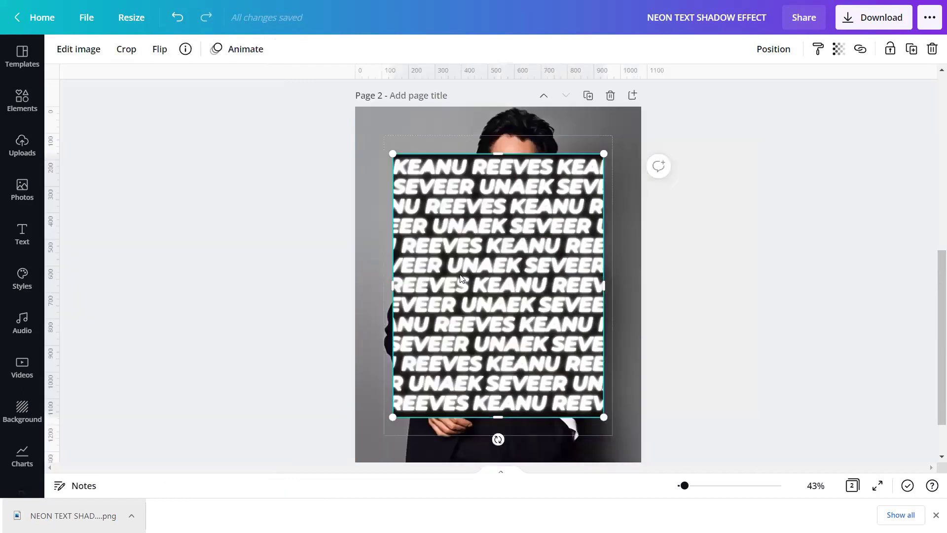
- Reduce the neon text image's opacity so the portrait shows through it
click(838, 49)
double_click(828, 88)
text(2)
key(Return)
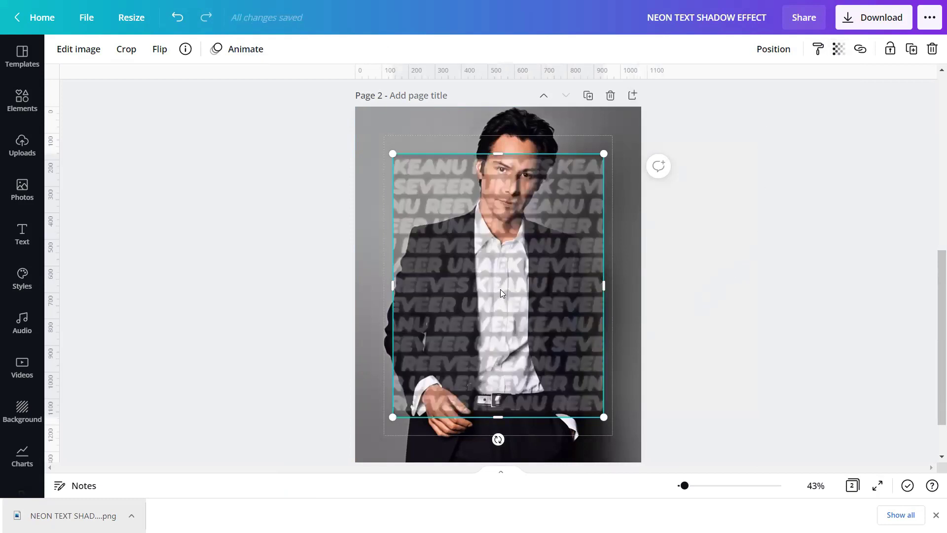
- Align the faded neon text image to the page's top-left corner and enlarge it to fill page 2
click(773, 49)
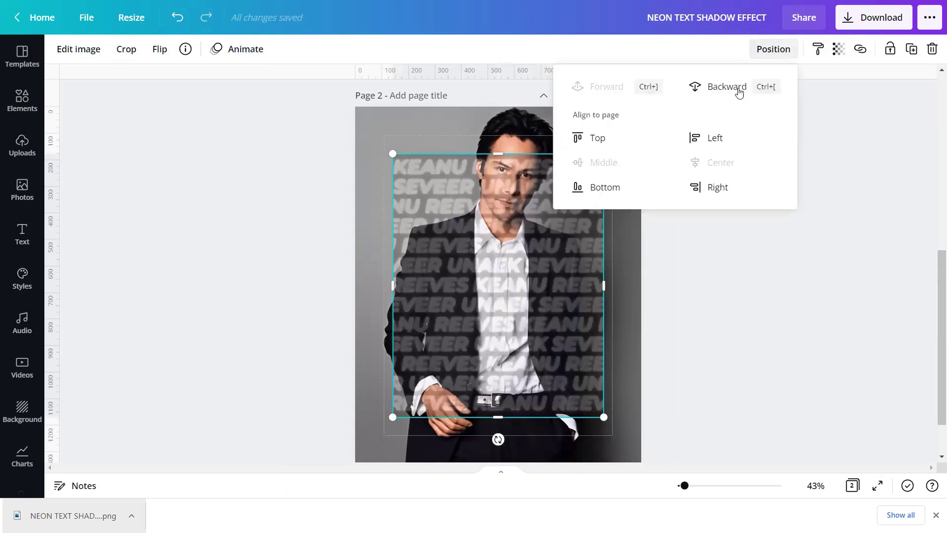
click(612, 148)
click(712, 150)
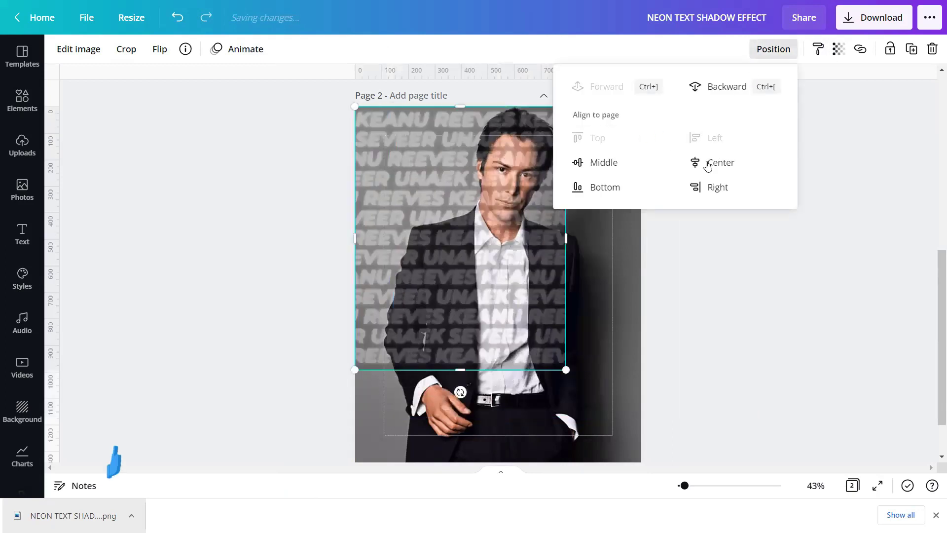
drag(566, 369, 647, 460)
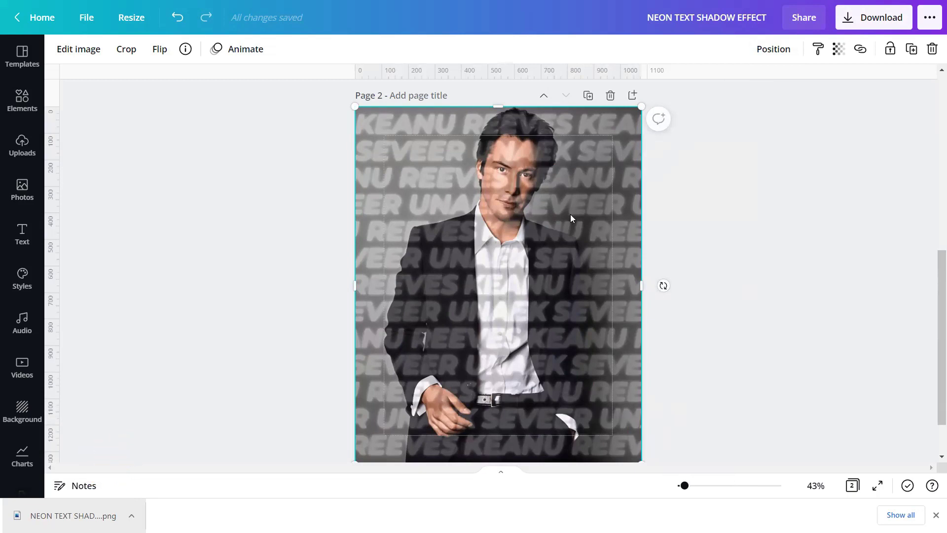
- Send the full-page neon text image behind the cutout portrait and lock it completely
click(778, 53)
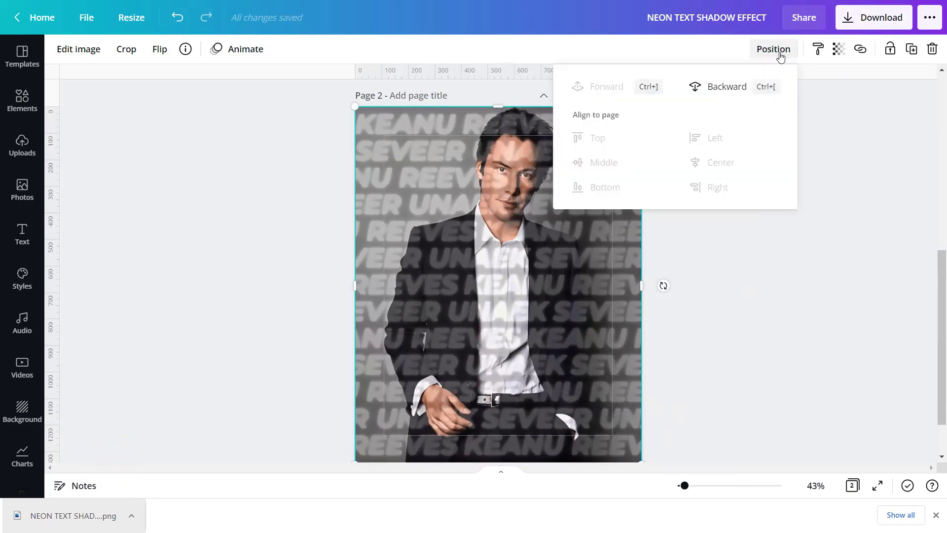
click(731, 91)
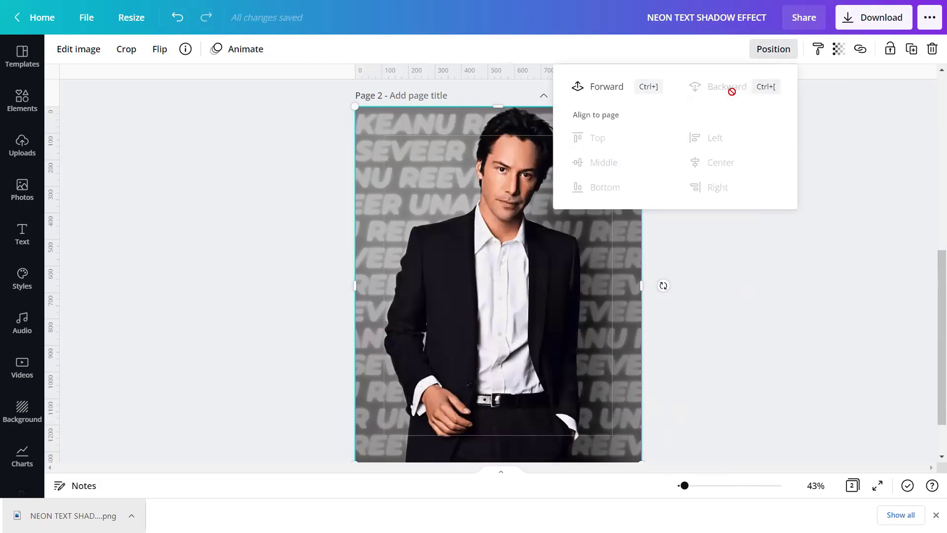
click(890, 50)
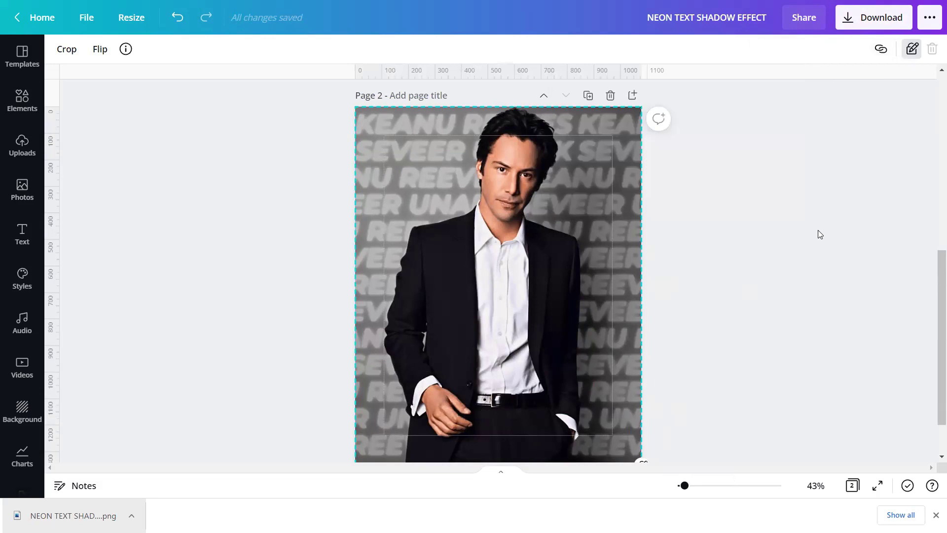
click(912, 49)
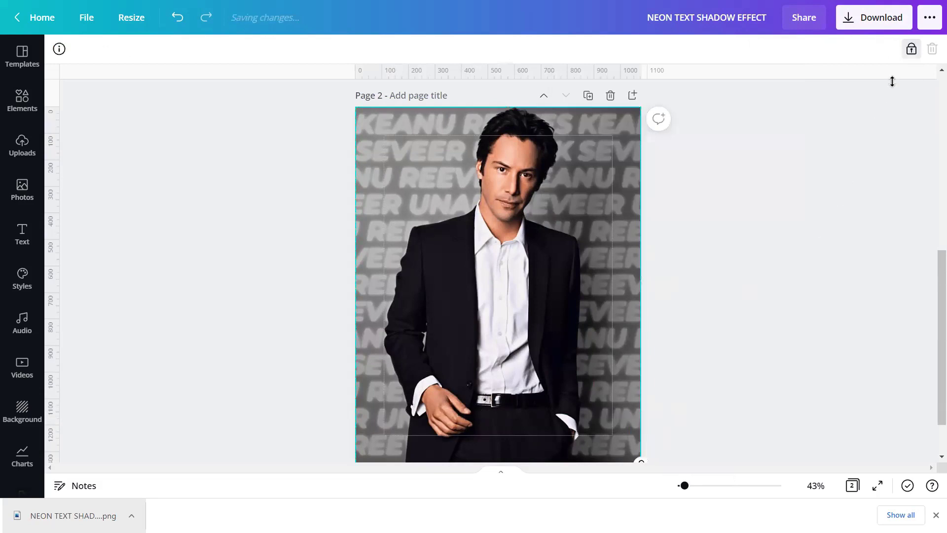
click(791, 239)
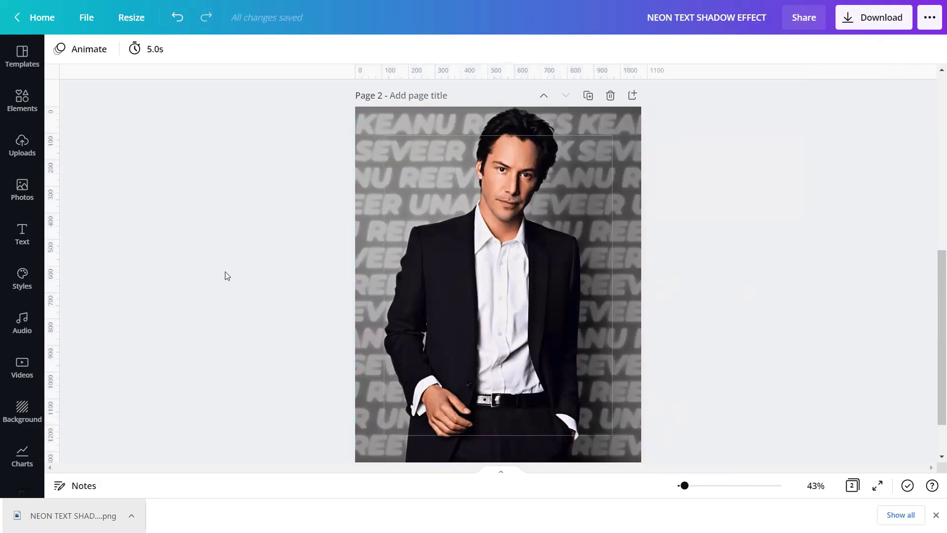
- Add a second copy of the uploaded neon text PNG on top of the portrait on page 2
click(22, 148)
click(72, 196)
click(269, 268)
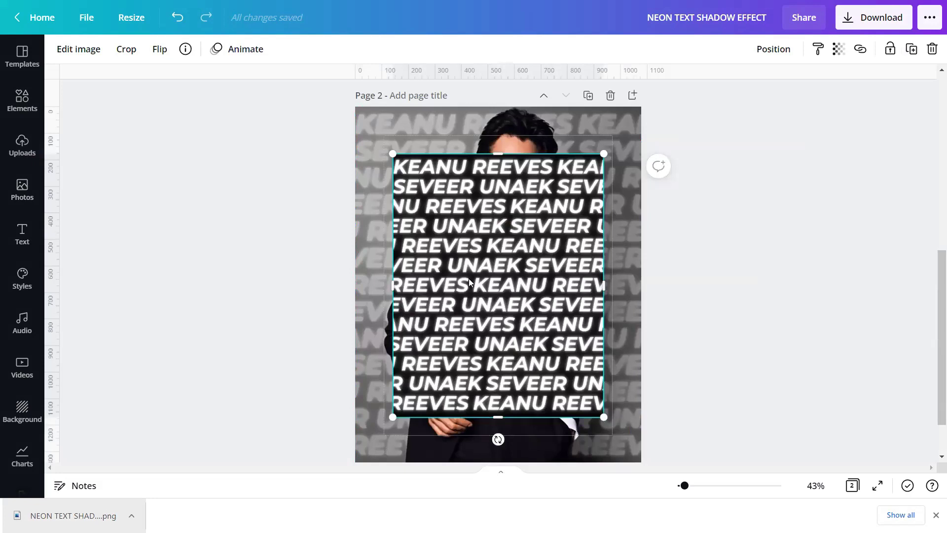
- Adjust the second neon text image to brightness -55, saturation 15, blur 10 and warmth -100
click(60, 51)
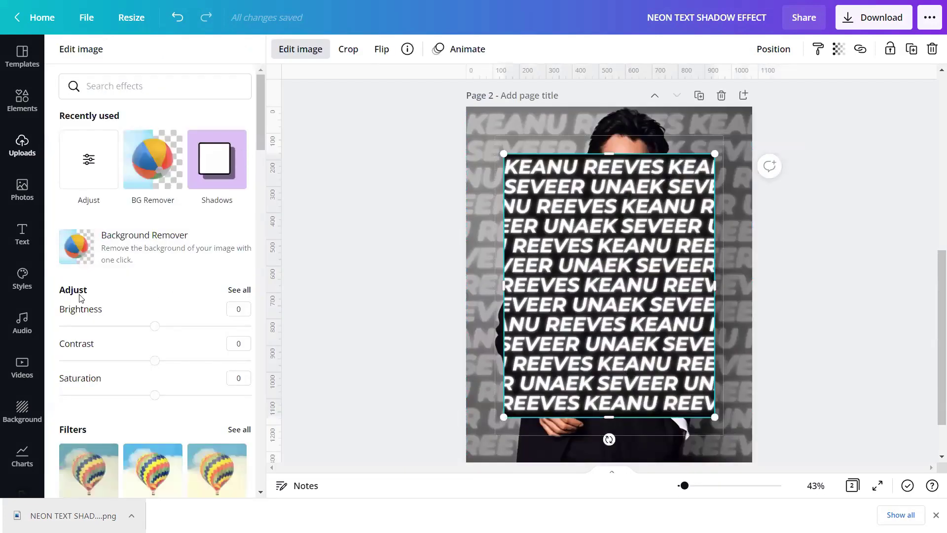
click(236, 291)
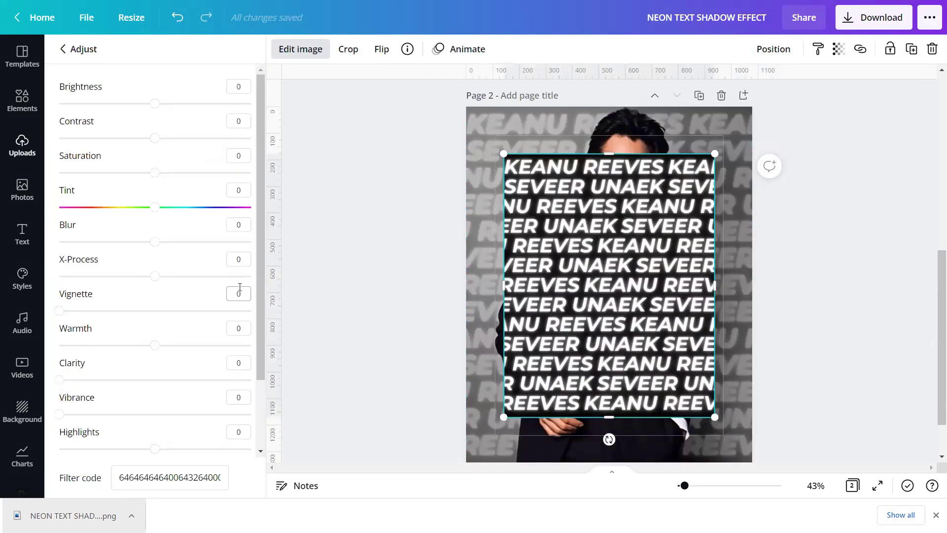
click(244, 88)
text(-55)
click(242, 156)
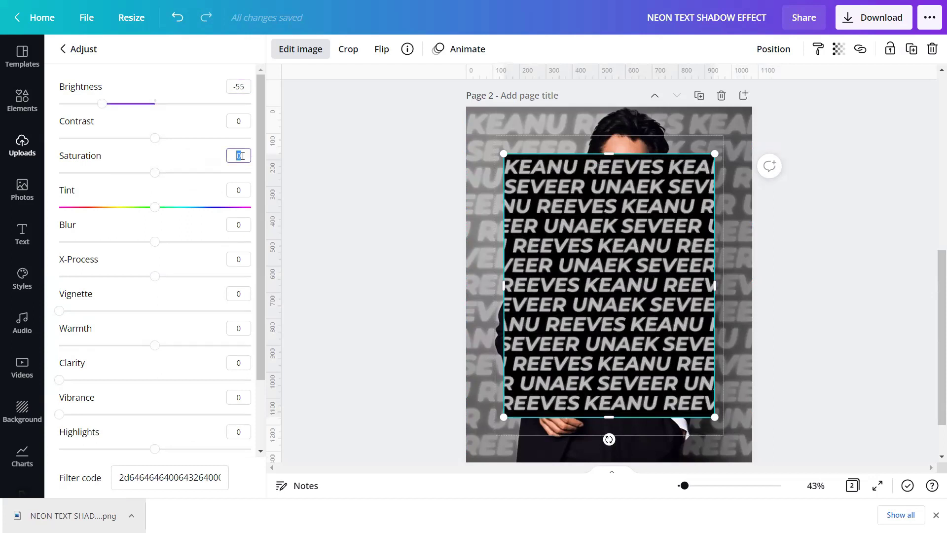
text(15)
click(239, 224)
text(10)
click(239, 327)
text(-100)
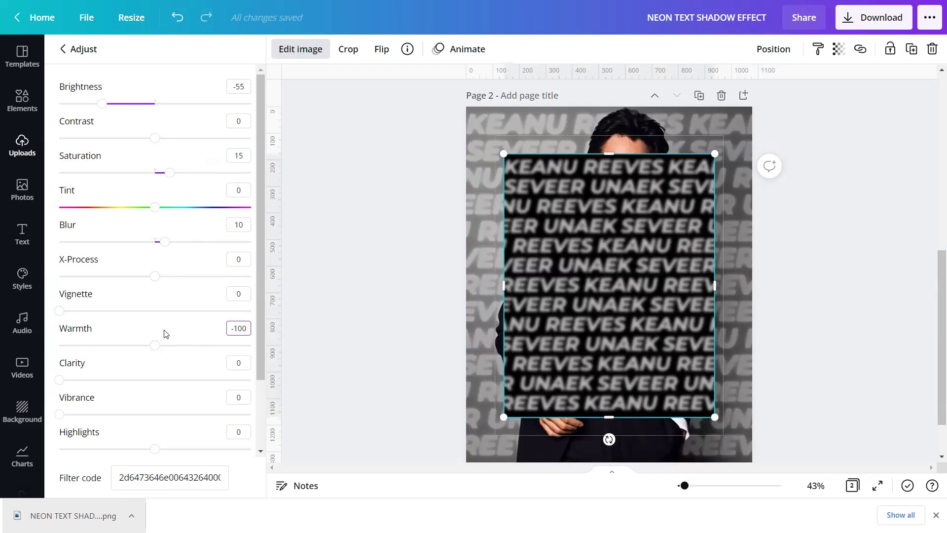
key(Tab)
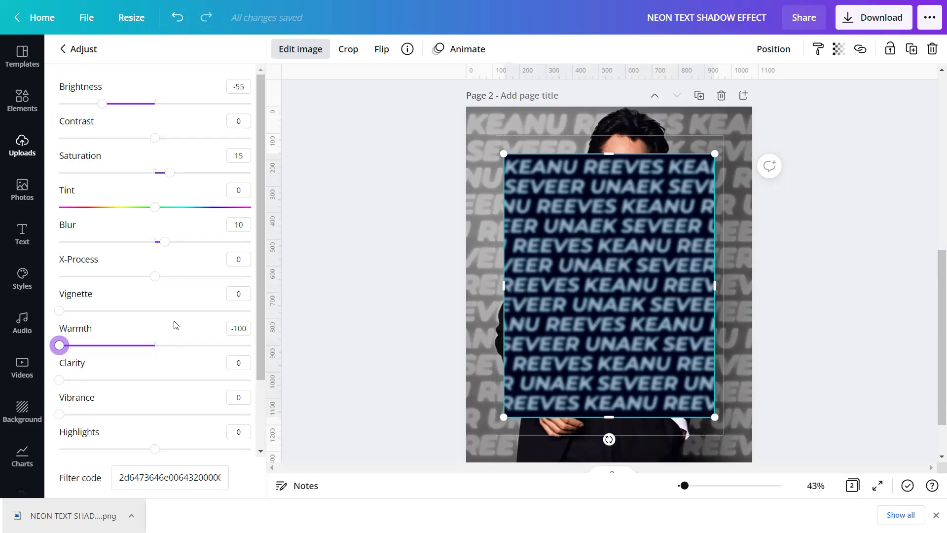
- Set the second neon text image's clarity, vibrance and highlights to 100 and its shadows to -100
click(243, 363)
text(100)
click(244, 398)
text(100)
click(242, 433)
text(100)
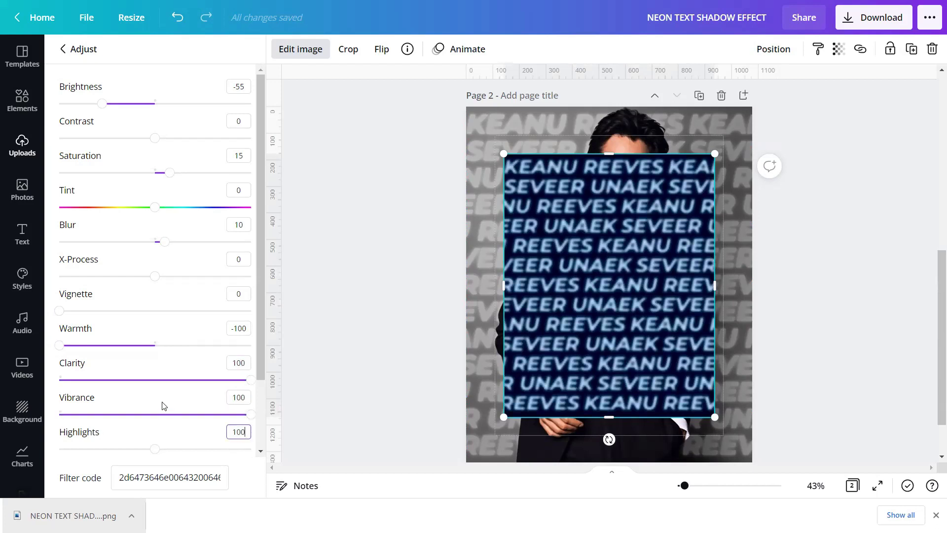
scroll(163, 407, down, 2)
click(239, 380)
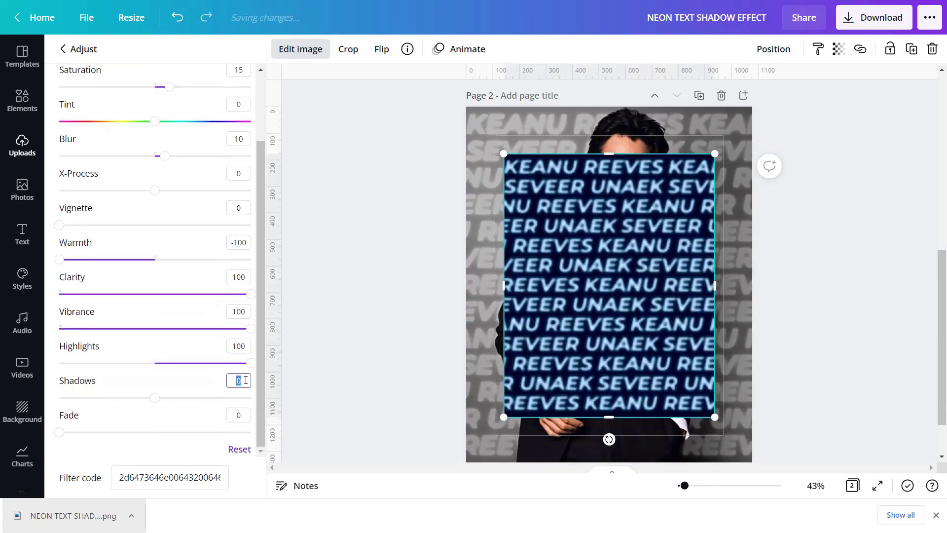
text(-100)
key(Return)
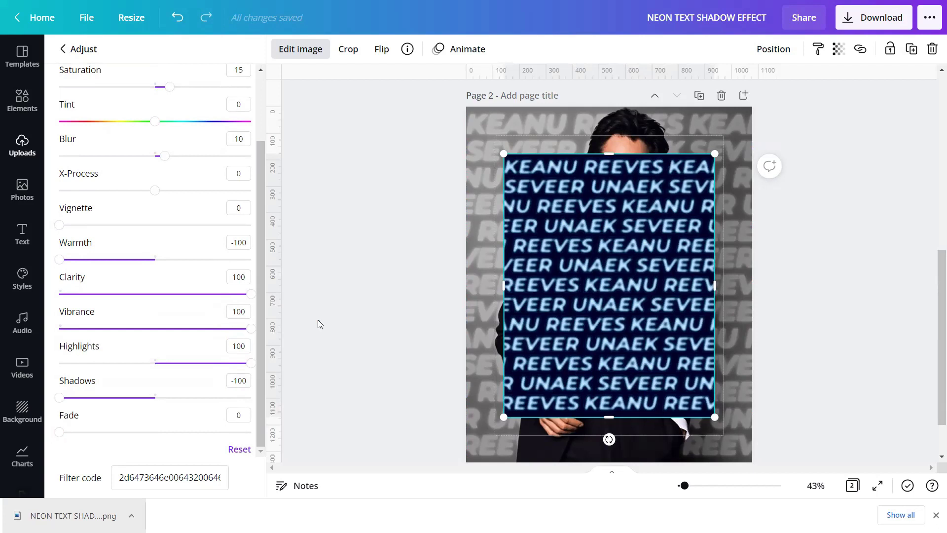
click(317, 319)
- Set the blue-tinted neon text image's transparency to 30
click(839, 49)
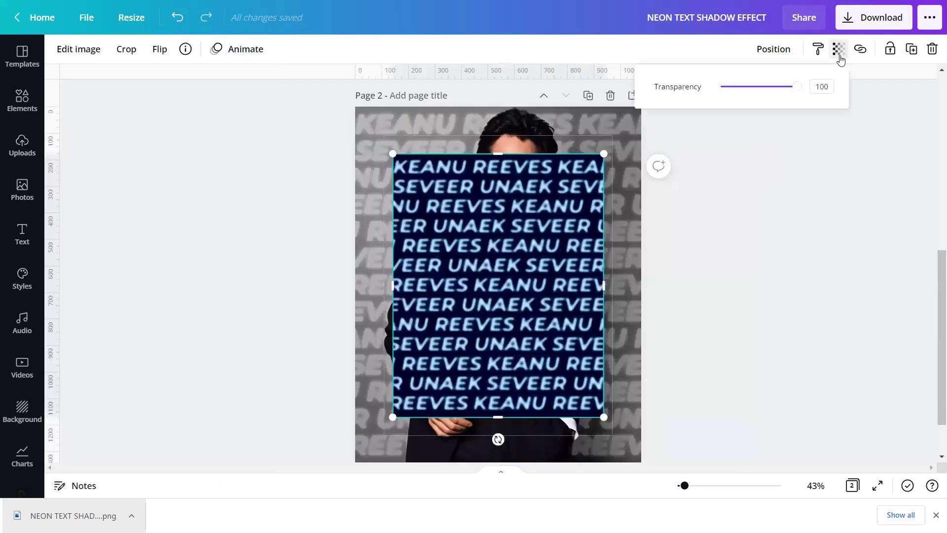
double_click(823, 86)
text(30)
click(715, 99)
click(715, 237)
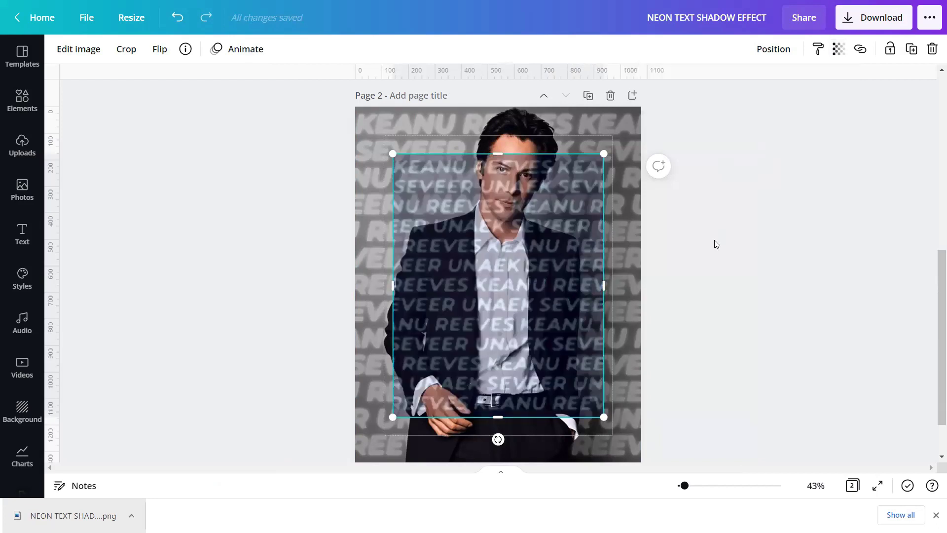
- Align the blue-tinted text overlay to the page's top-left corner and enlarge it to cover all of page 2
click(770, 52)
click(603, 139)
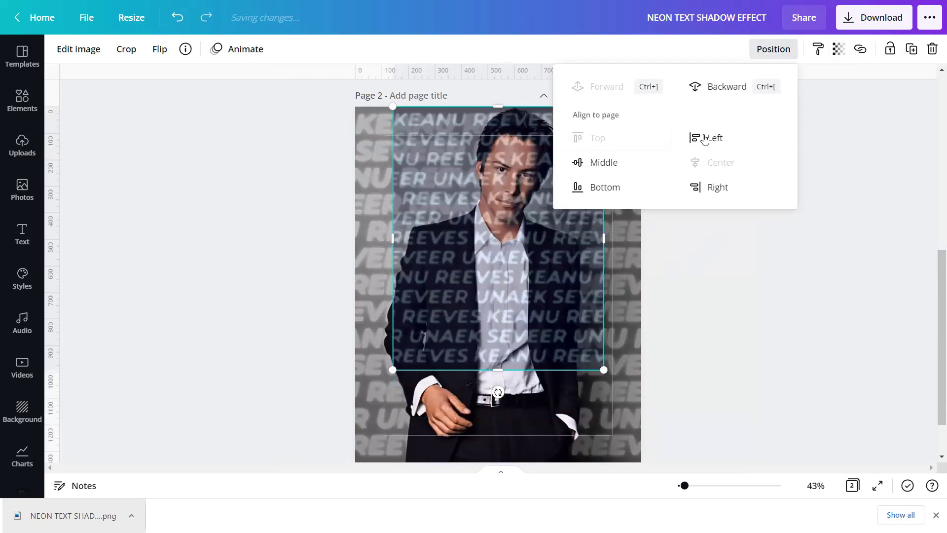
click(709, 136)
click(568, 374)
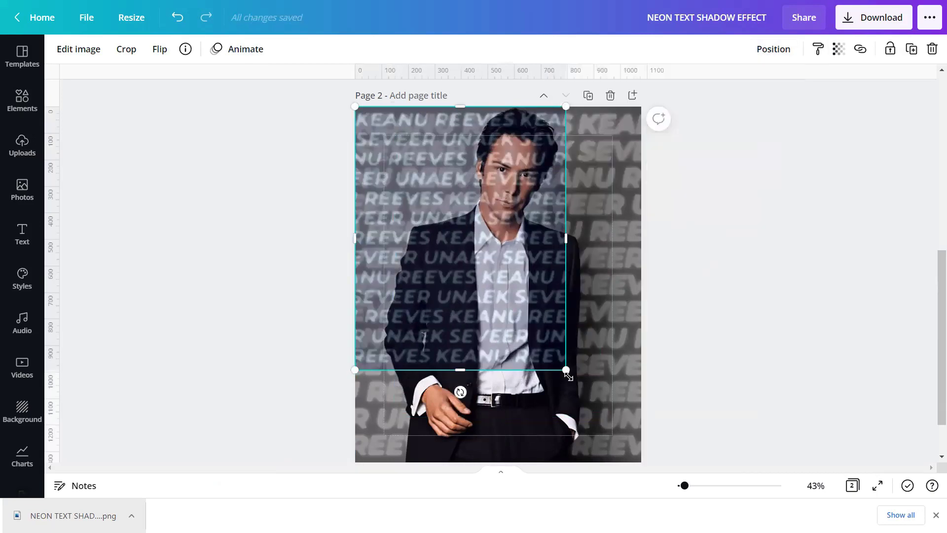
drag(612, 413, 648, 459)
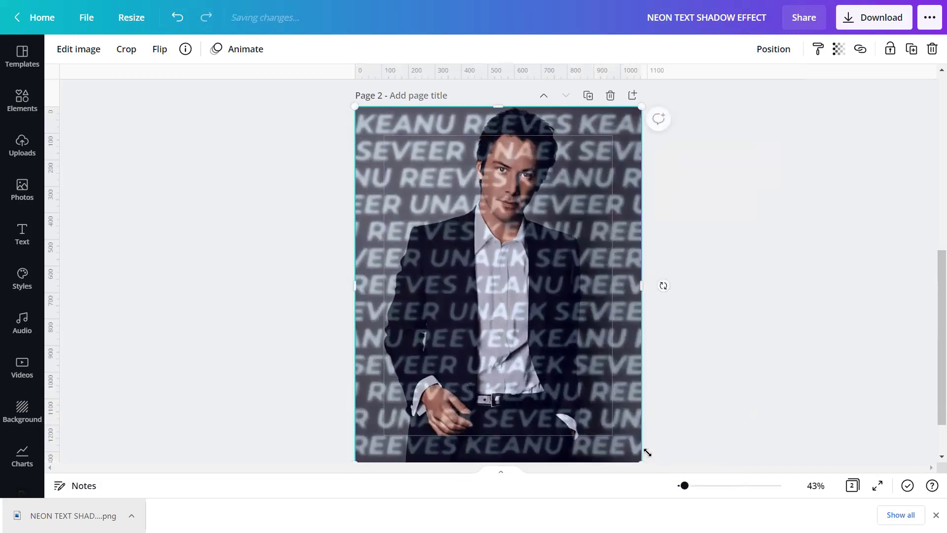
- Lock the position of the blue-tinted text overlay and present the design in full screen
click(887, 52)
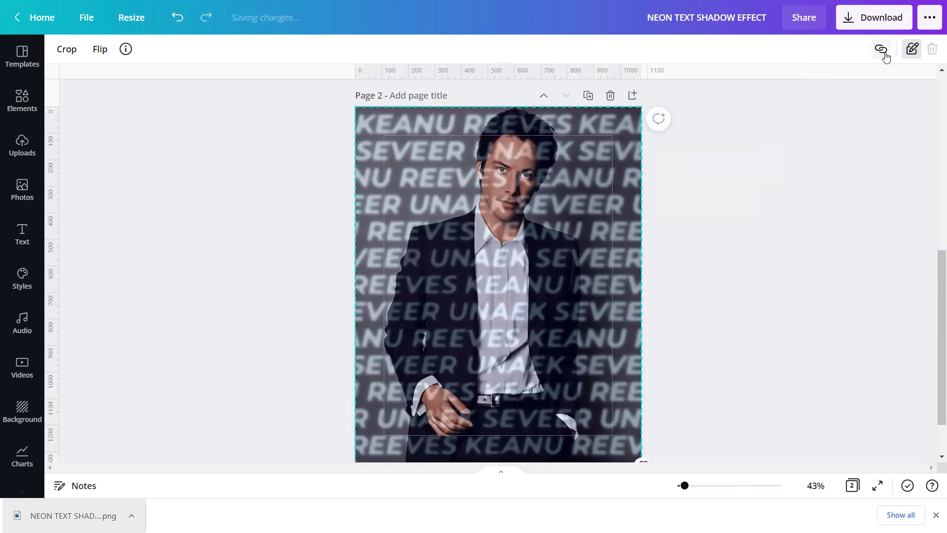
click(718, 295)
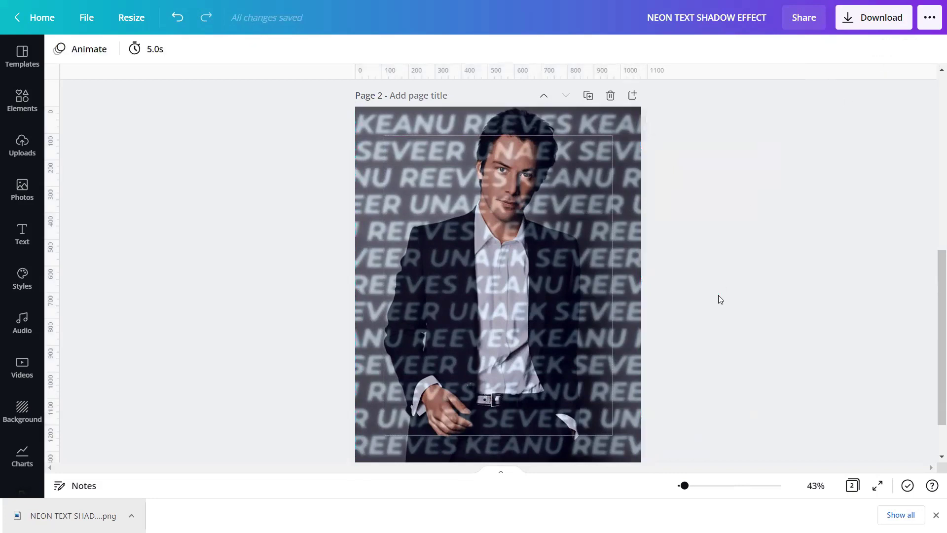
click(875, 489)
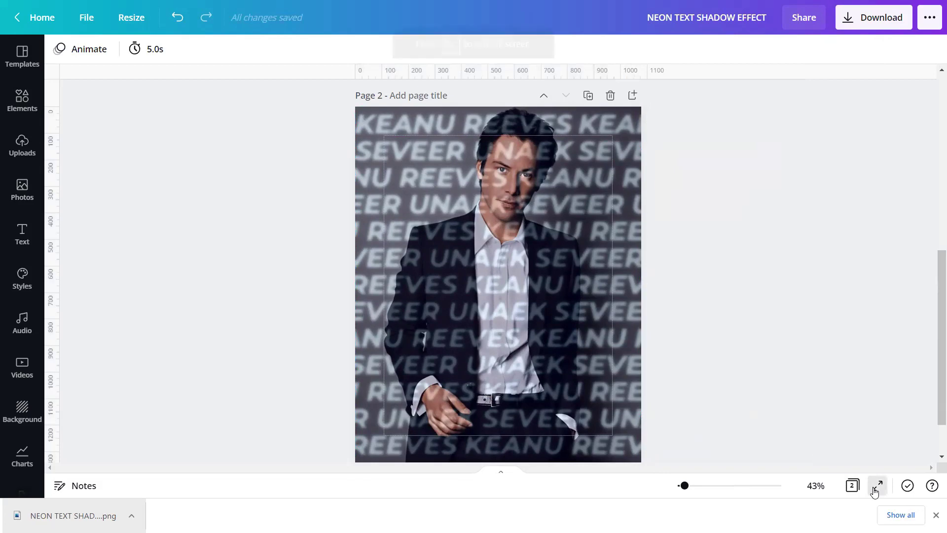